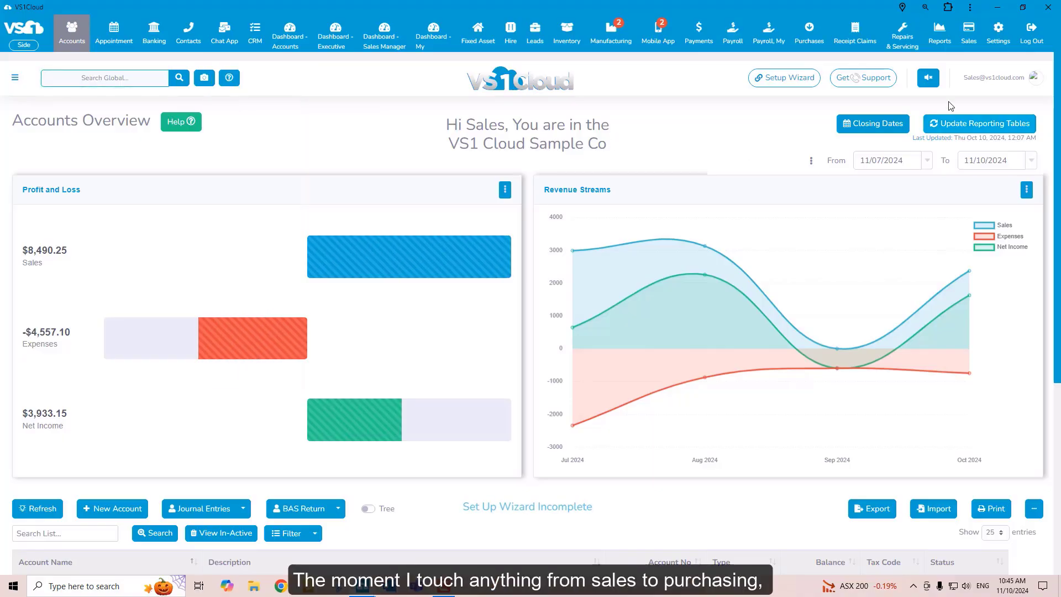
mouse_move(981, 50)
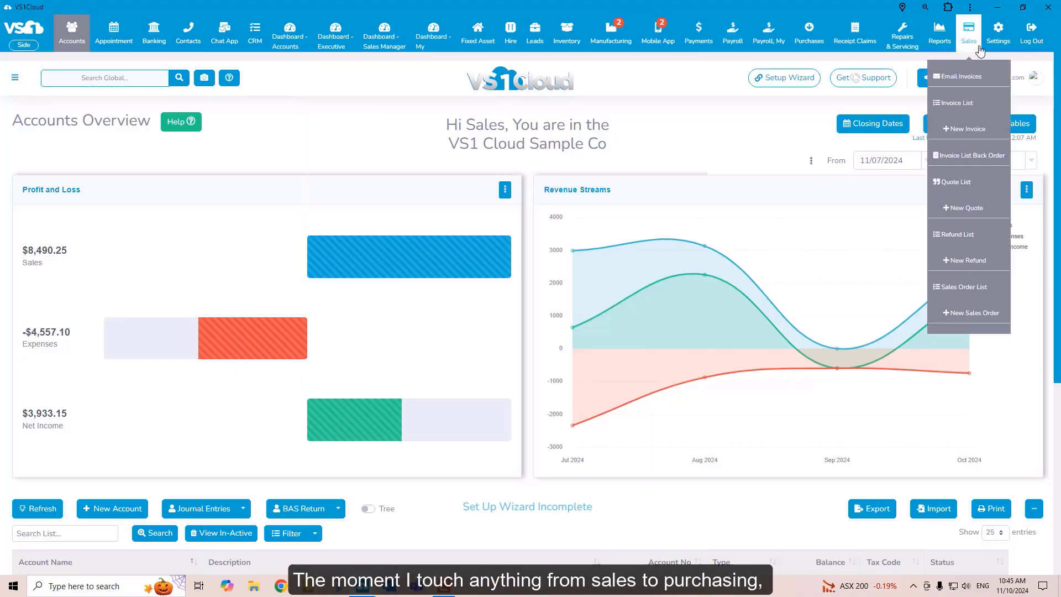
mouse_move(479, 42)
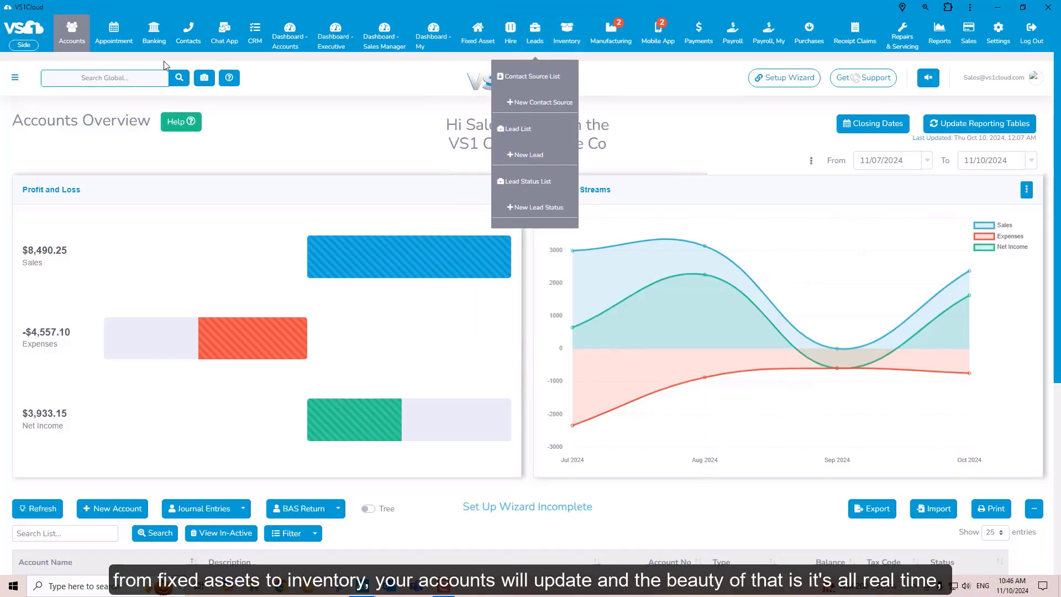
mouse_move(117, 47)
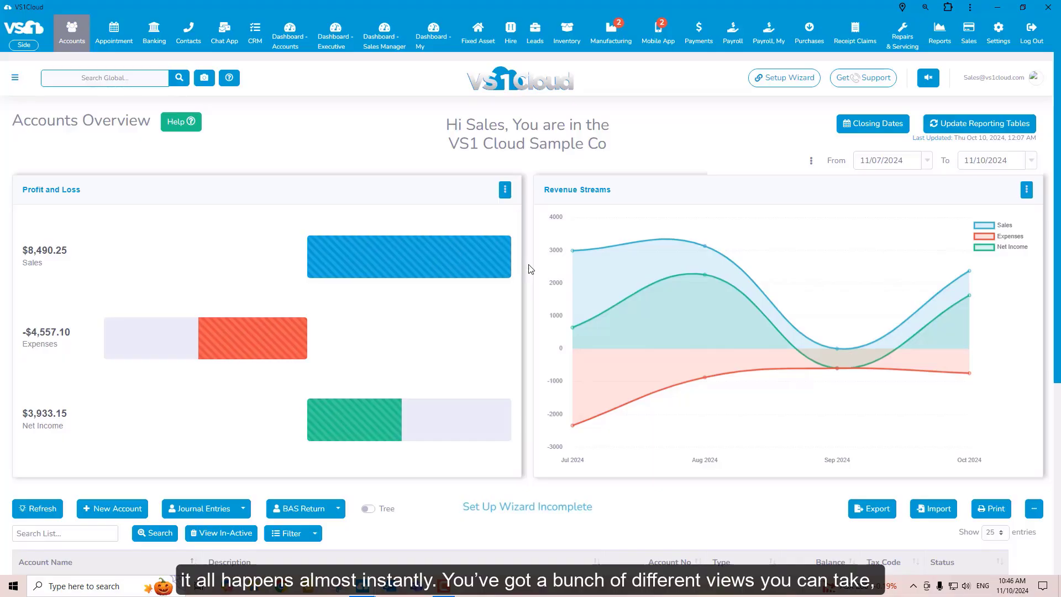
Show the chart of accounts on the Accounts Overview in tree mode instead of as a flat list
scroll(531, 269, "down", 4)
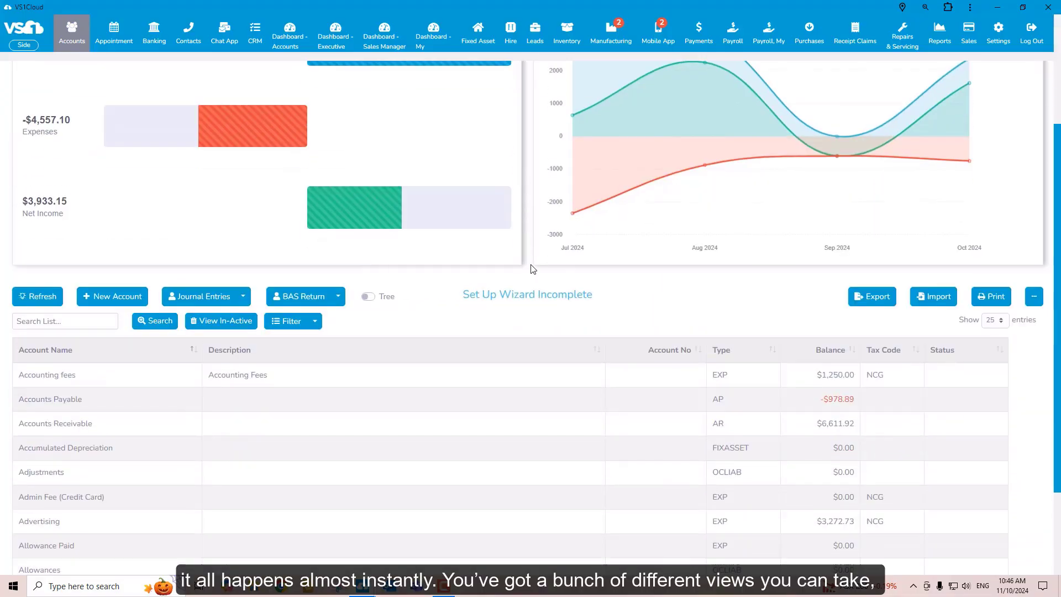
scroll(532, 270, "down", 2)
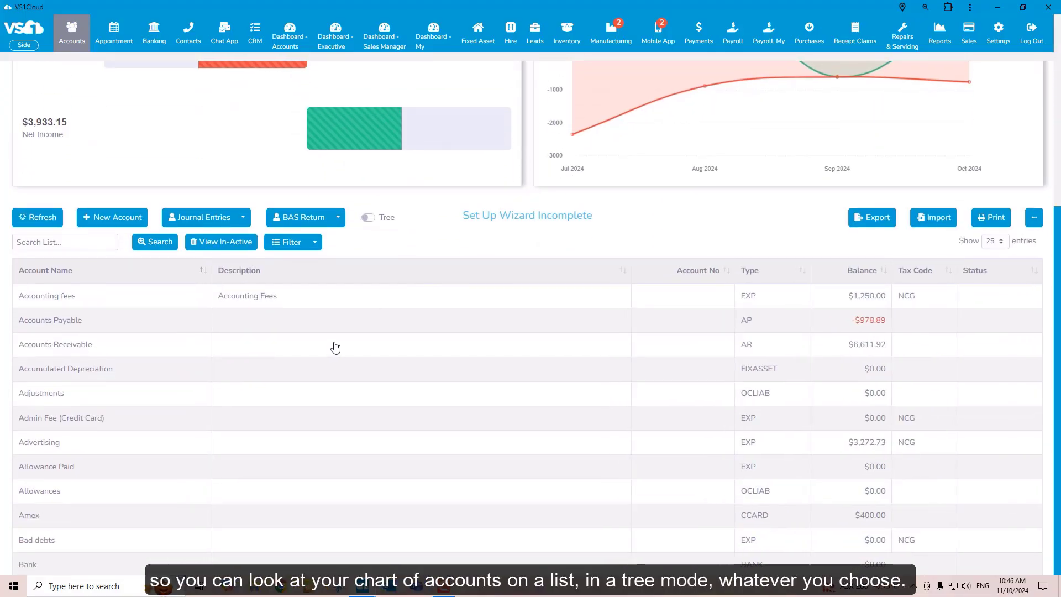
left_click(368, 217)
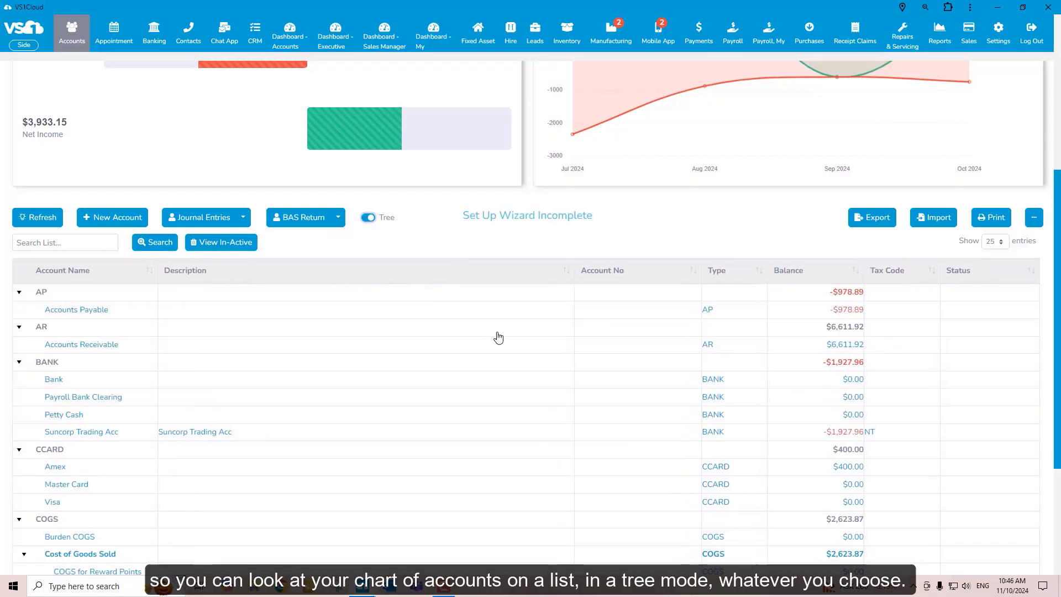
scroll(497, 340, "up", 5)
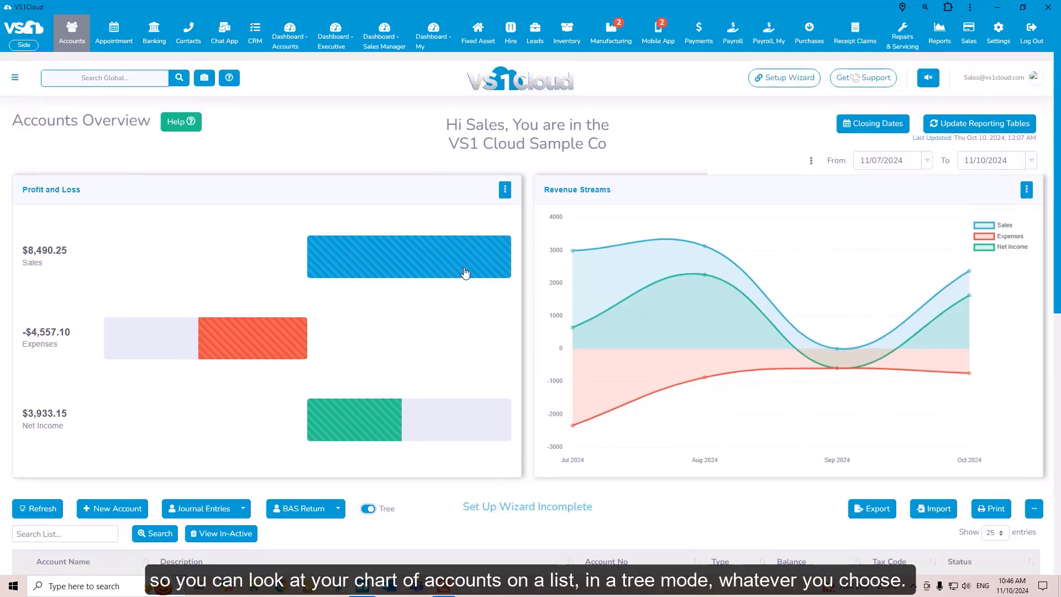
Open the Accounts dashboard and start chart editing from its Profit and Loss chart
left_click(289, 40)
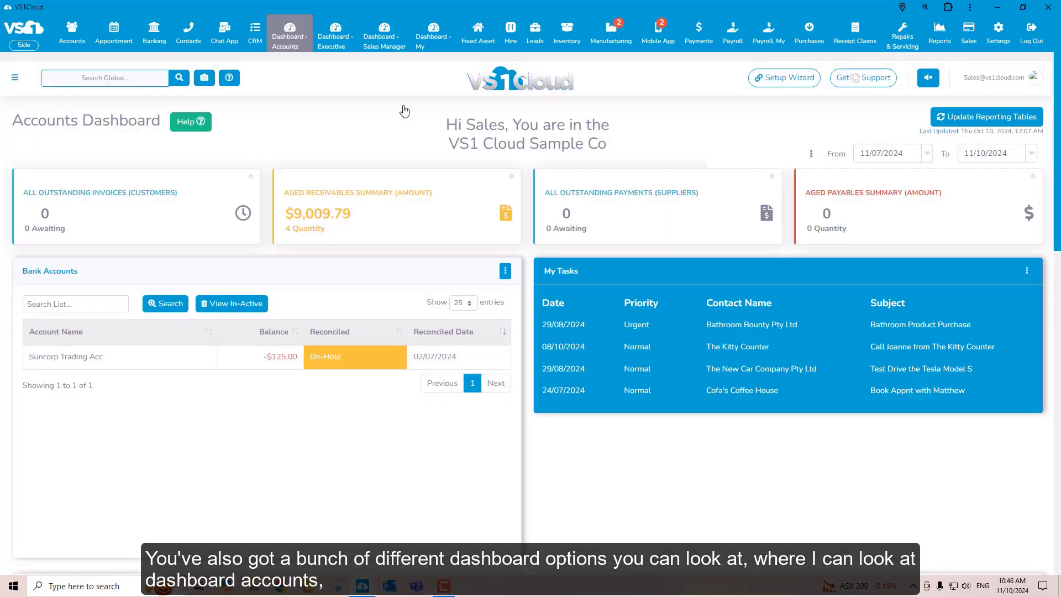
scroll(535, 306, "down", 6)
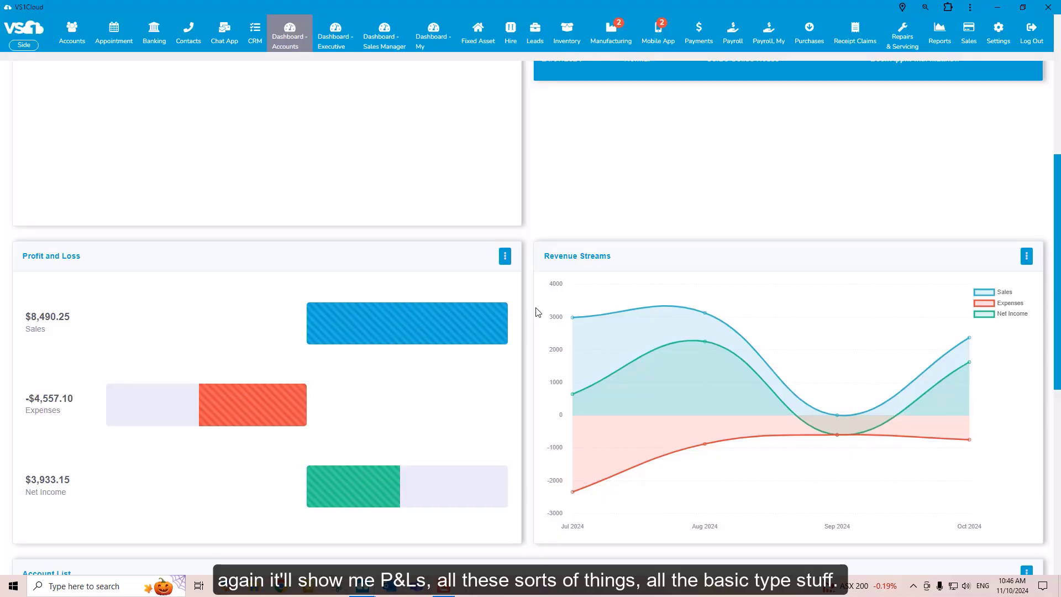
left_click(505, 258)
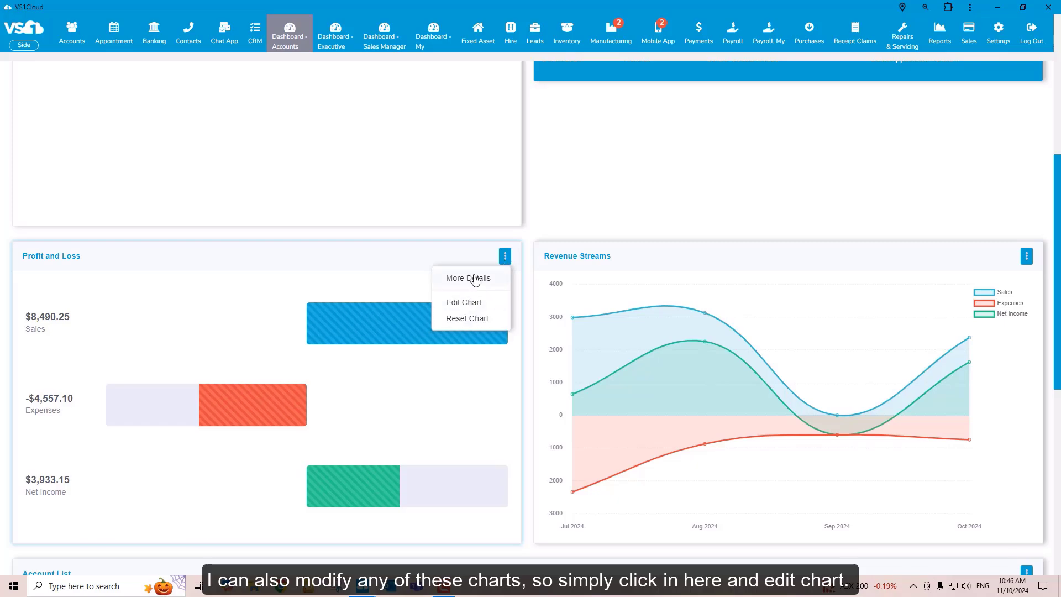
left_click(467, 307)
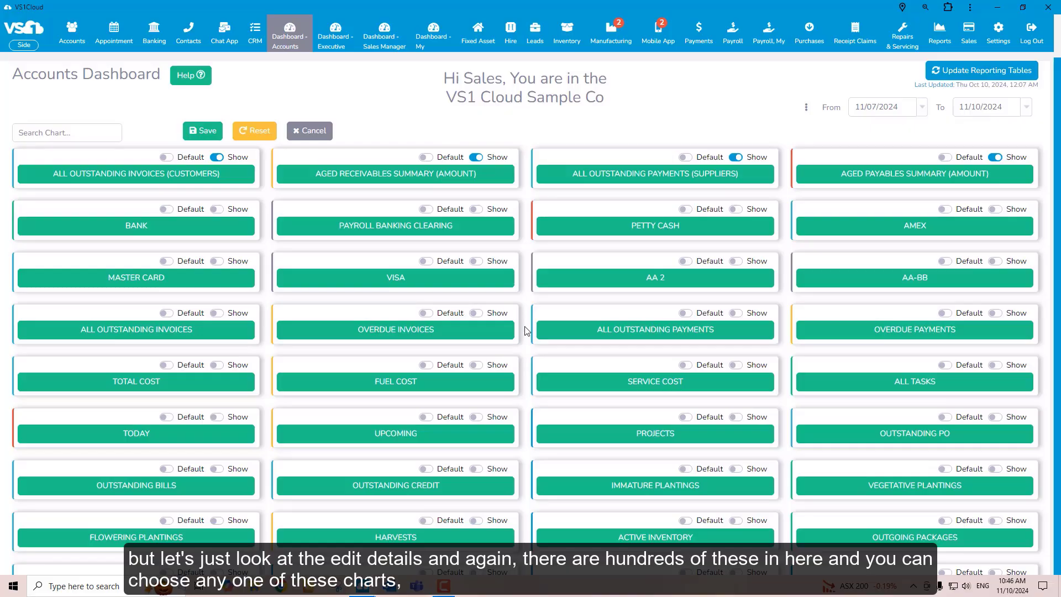
Examine the cards and charts that can be shown on the Accounts dashboard and cancel the chart editing
scroll(526, 331, "down", 8)
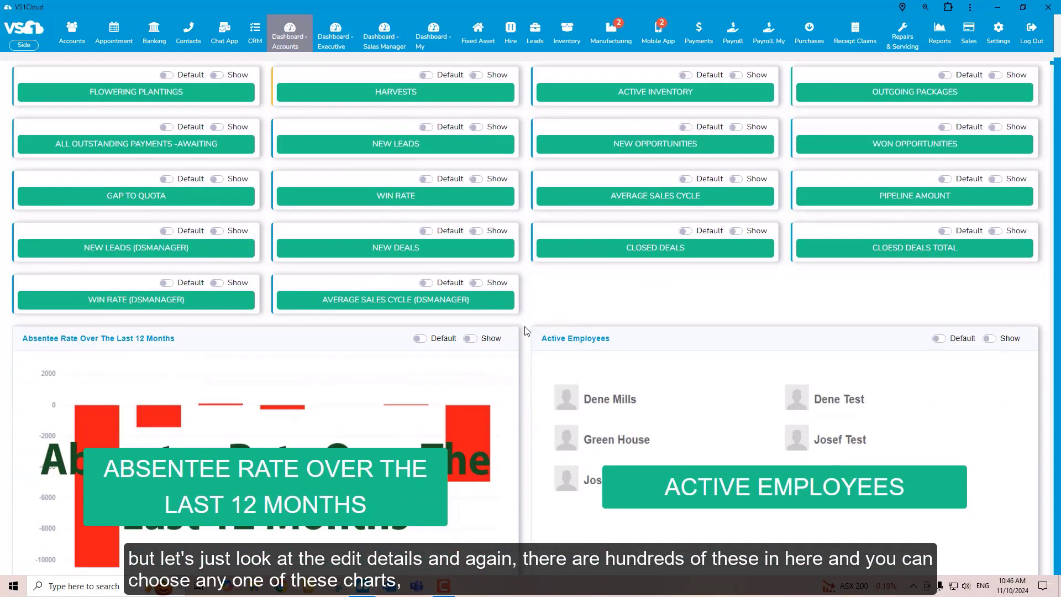
scroll(526, 330, "down", 10)
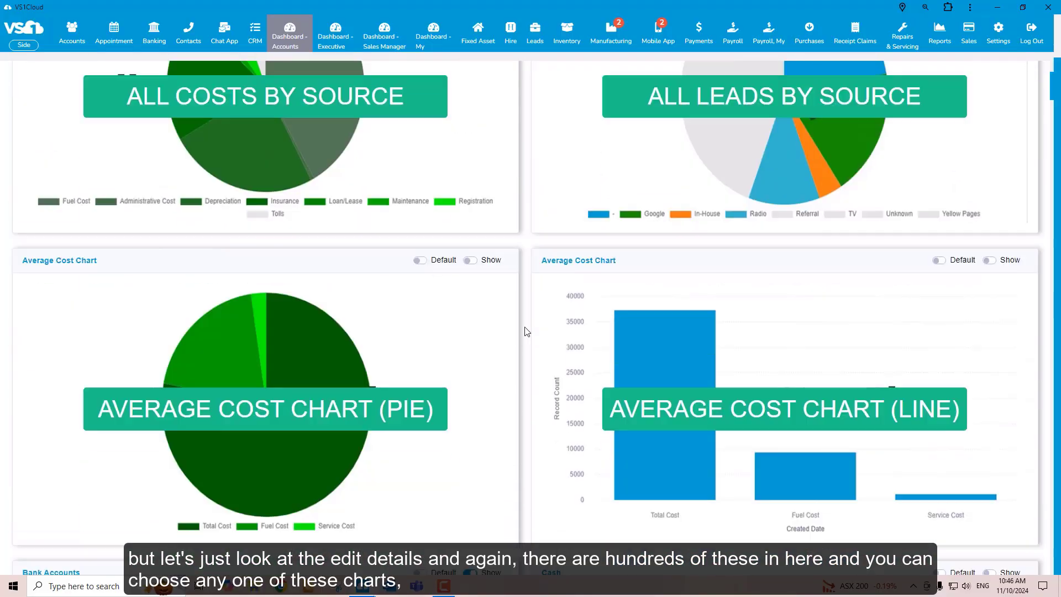
scroll(526, 330, "down", 5)
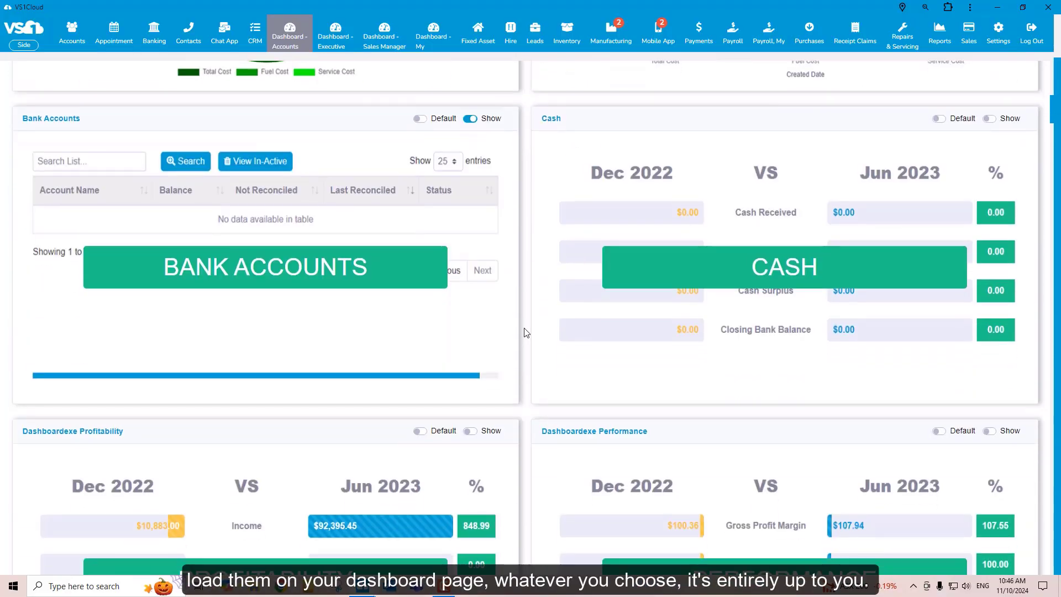
scroll(525, 332, "down", 9)
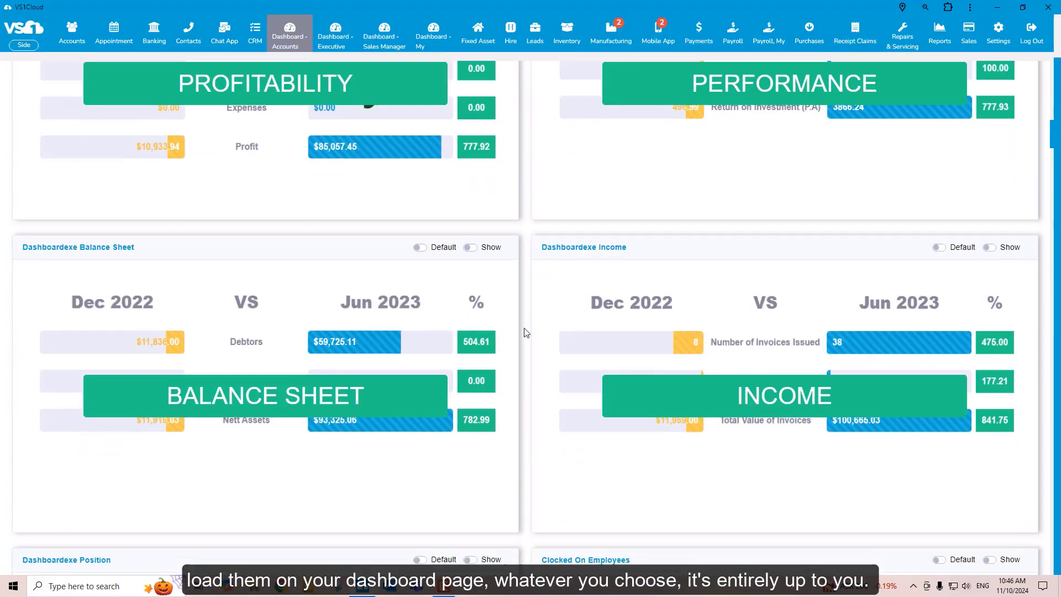
scroll(526, 332, "down", 13)
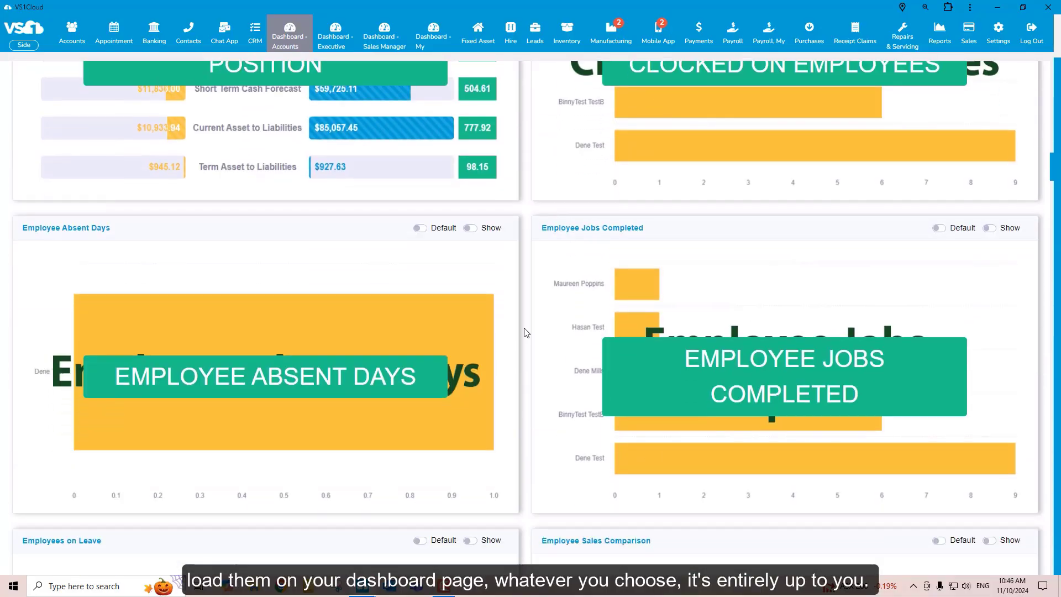
scroll(526, 331, "down", 13)
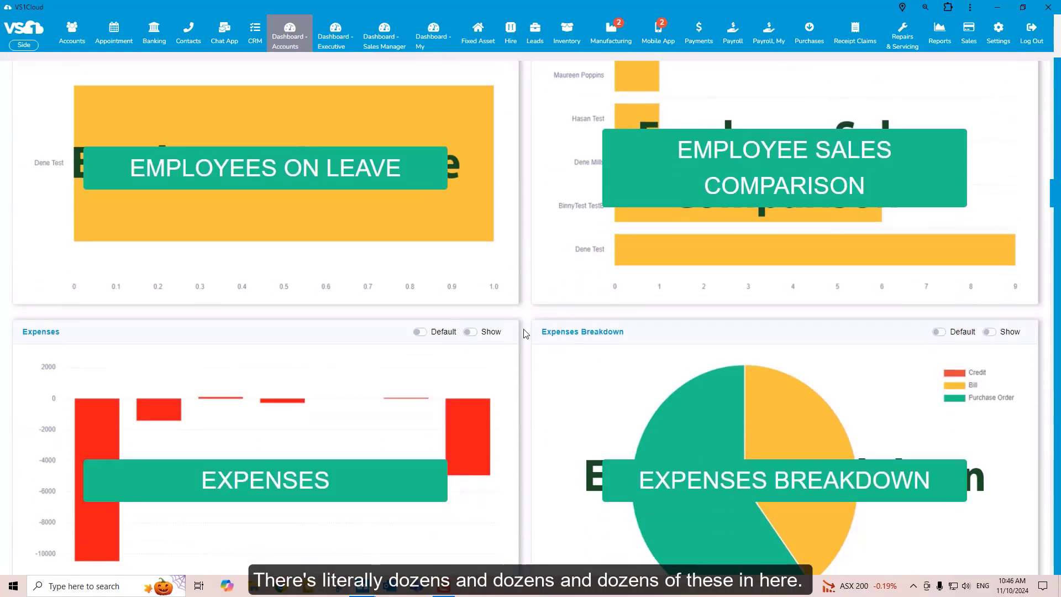
scroll(526, 334, "down", 4)
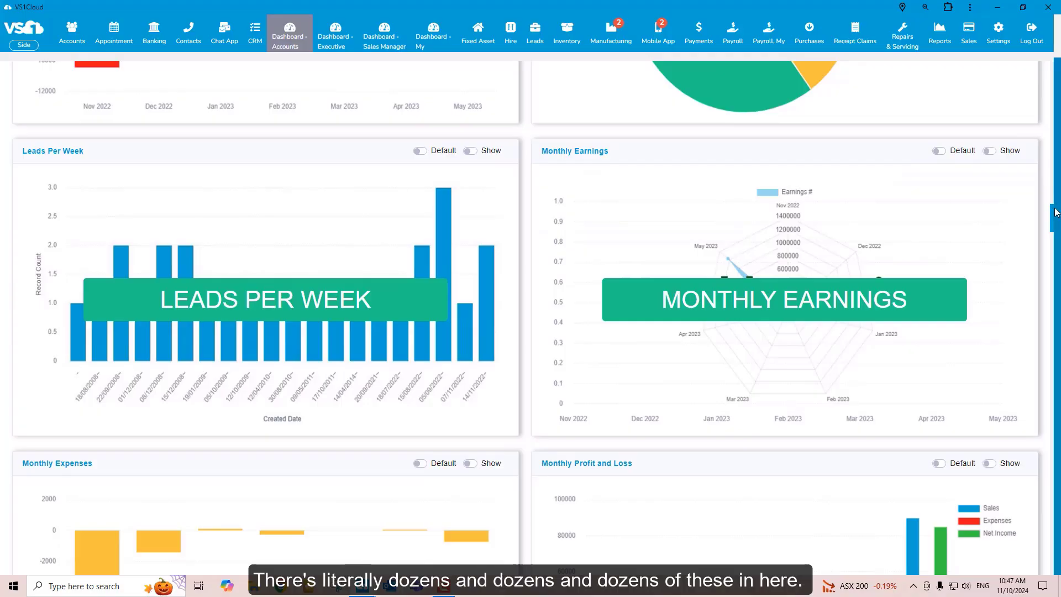
left_click_drag(1052, 224, 1050, 28)
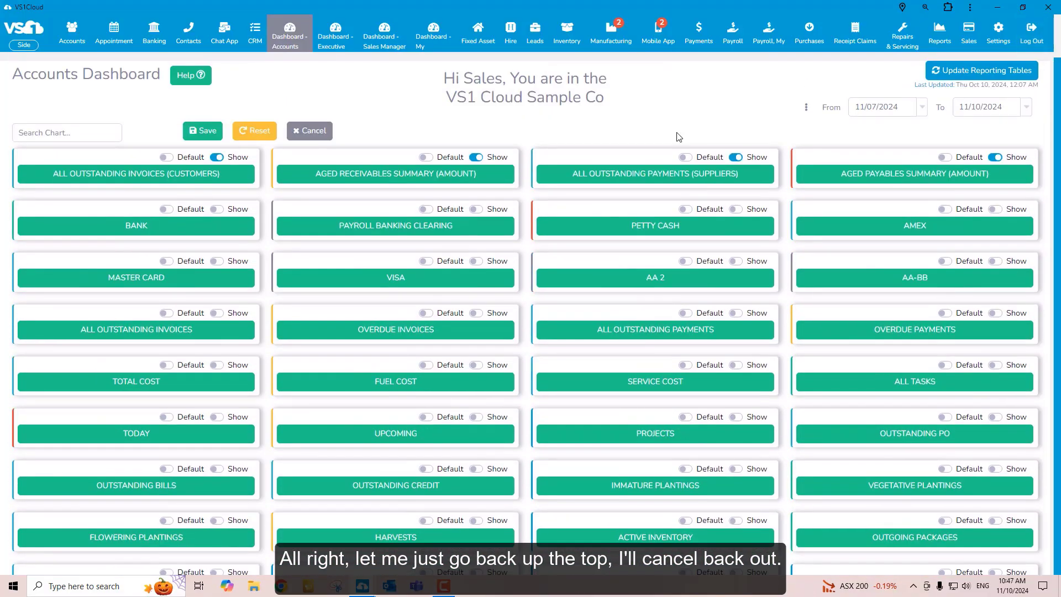
left_click(327, 131)
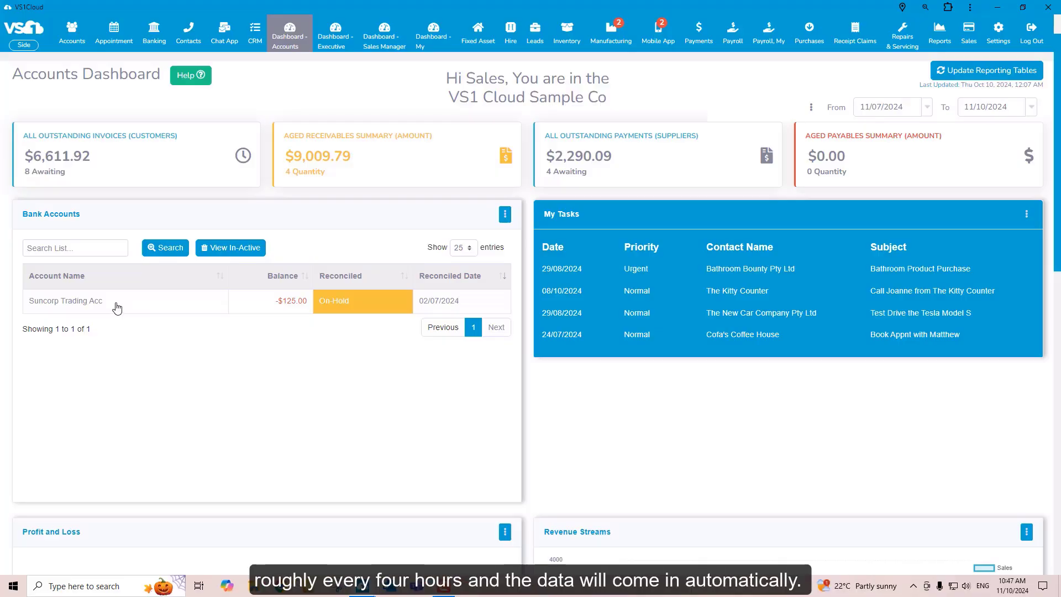
View the bank reconciliation of the Suncorp Trading Acc and return to the Accounts dashboard
left_click(117, 308)
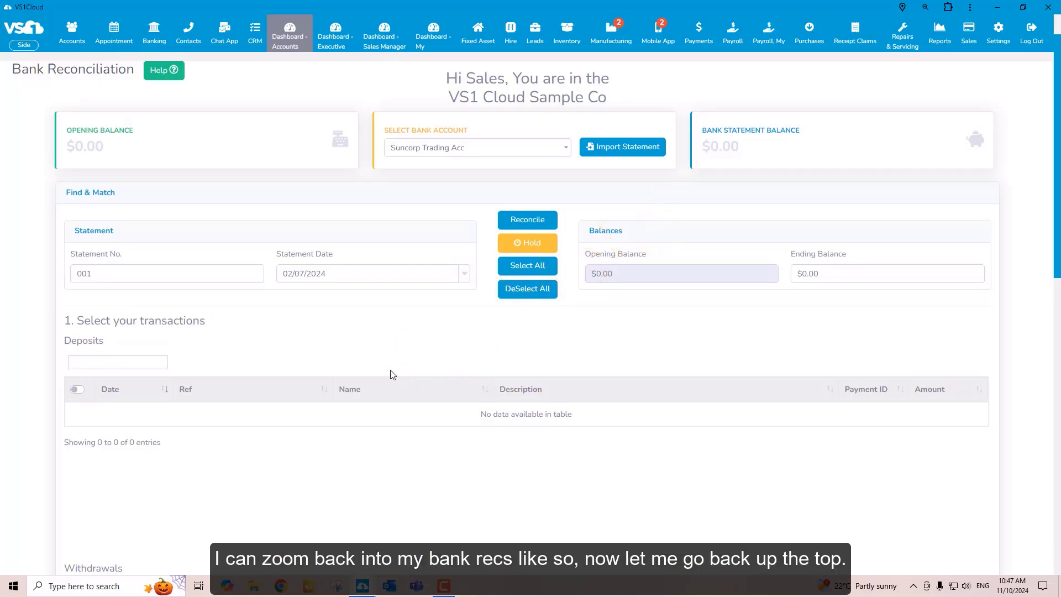
left_click(287, 37)
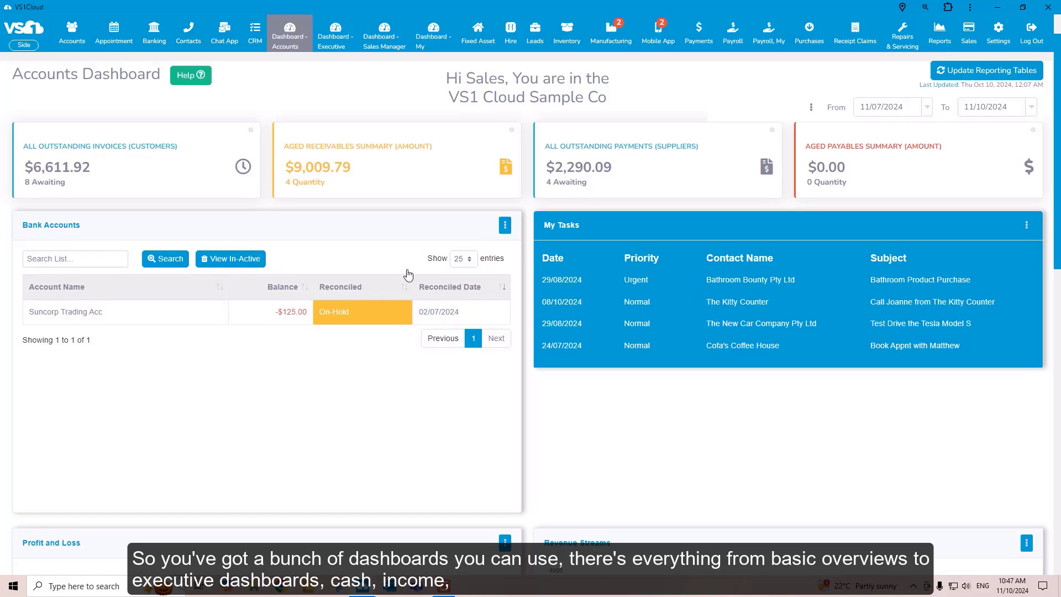
Open the Executive dashboard and review its monthly comparisons, from balance sheet and cash down to position and profitability
left_click(339, 43)
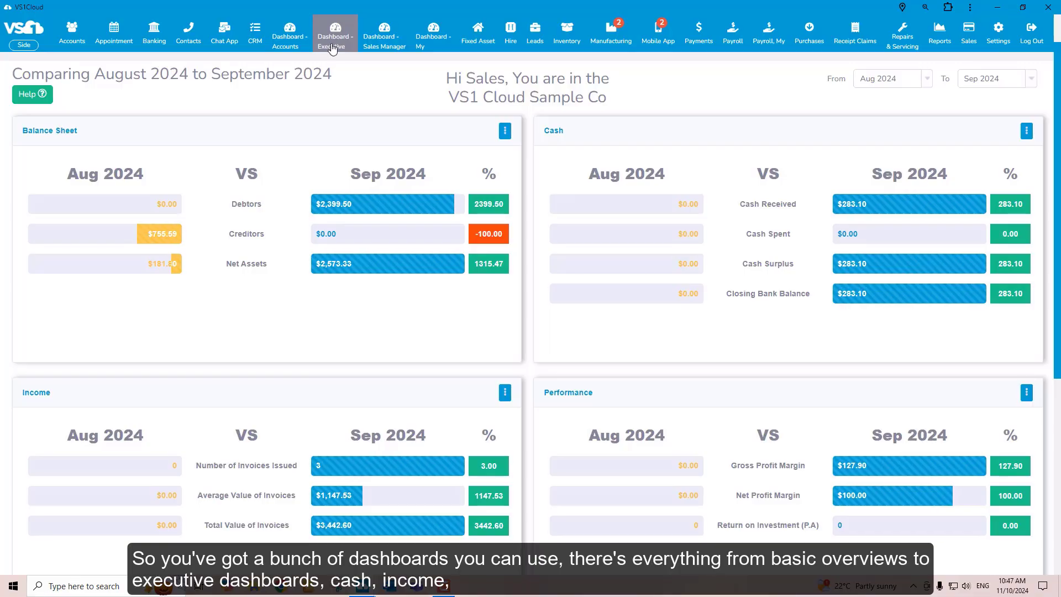
scroll(534, 312, "down", 1)
scroll(534, 312, "down", 6)
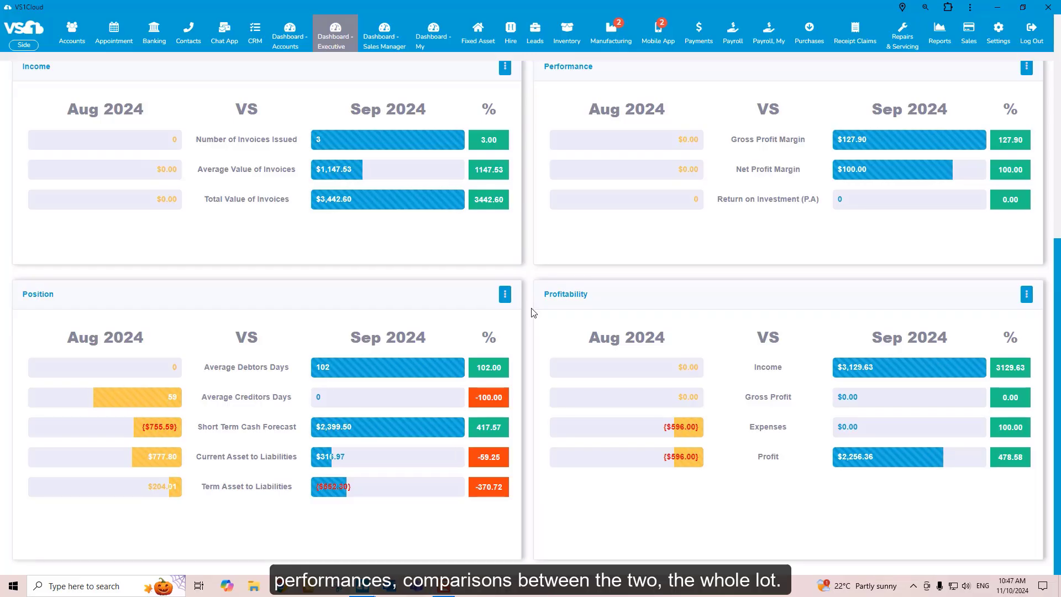
scroll(533, 313, "up", 4)
scroll(533, 313, "up", 3)
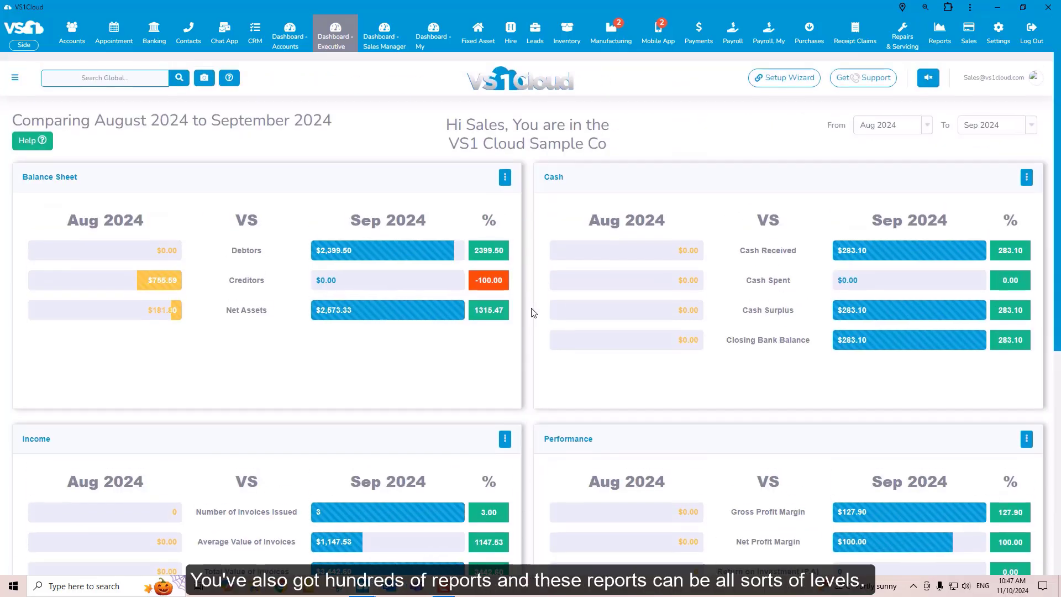
Open the Profit and Loss by Departments report and review the figures per department and in total
left_click(947, 43)
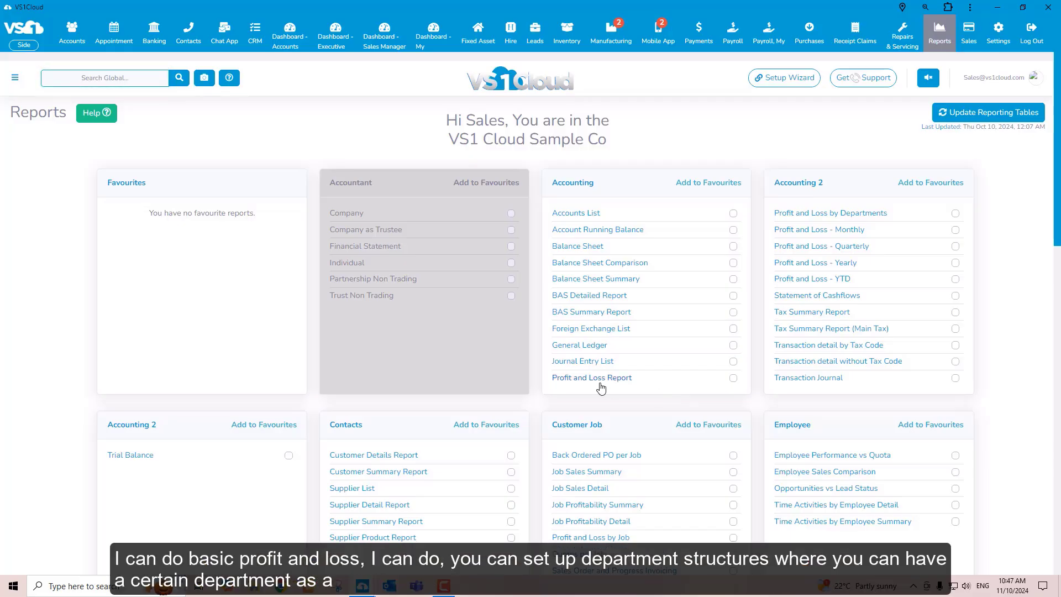
left_click(826, 217)
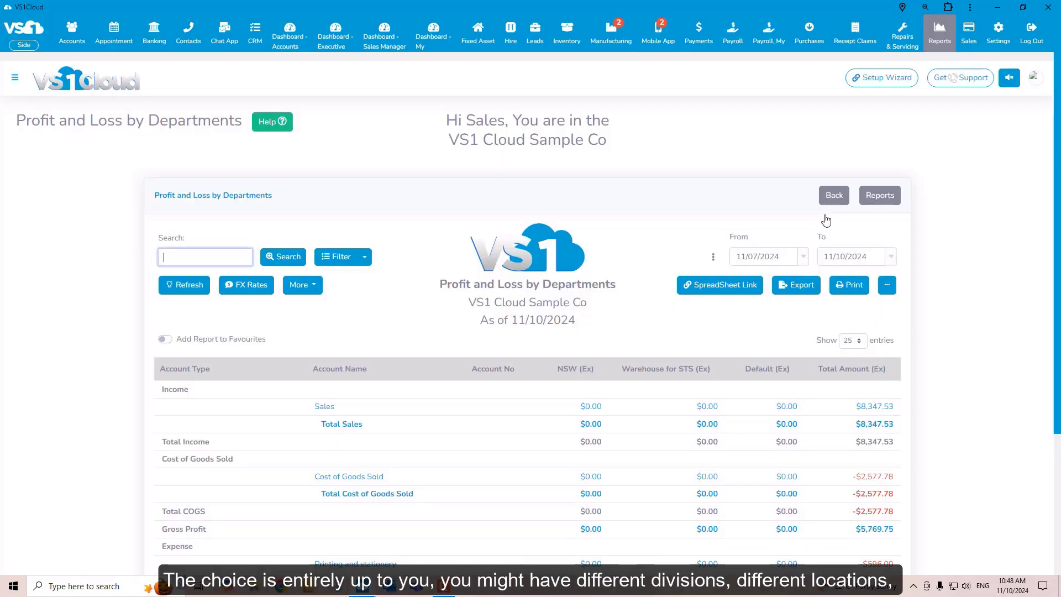
scroll(514, 401, "down", 1)
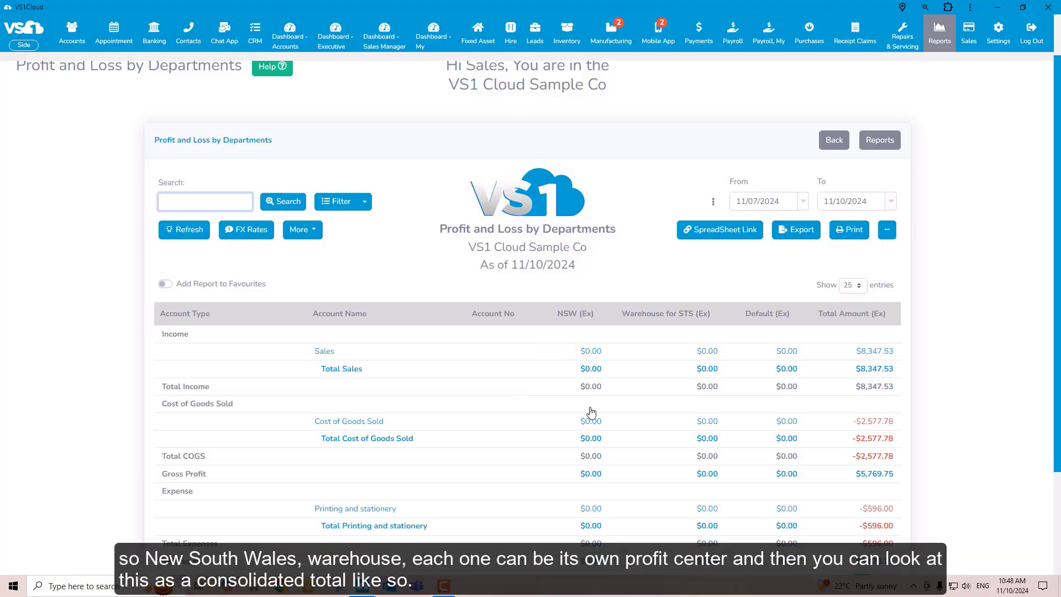
scroll(686, 422, "down", 2)
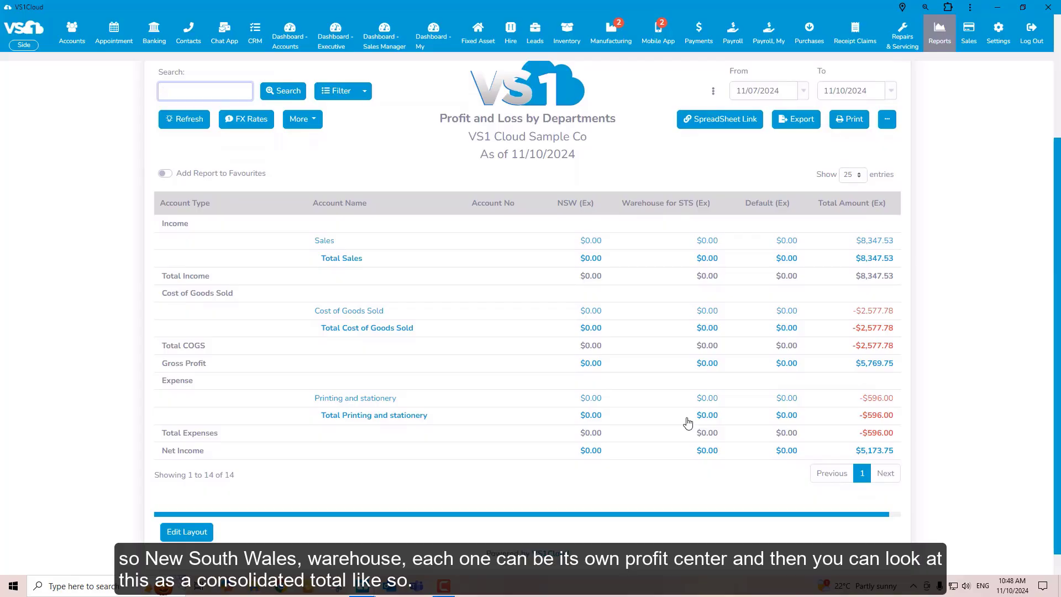
scroll(673, 476, "up", 3)
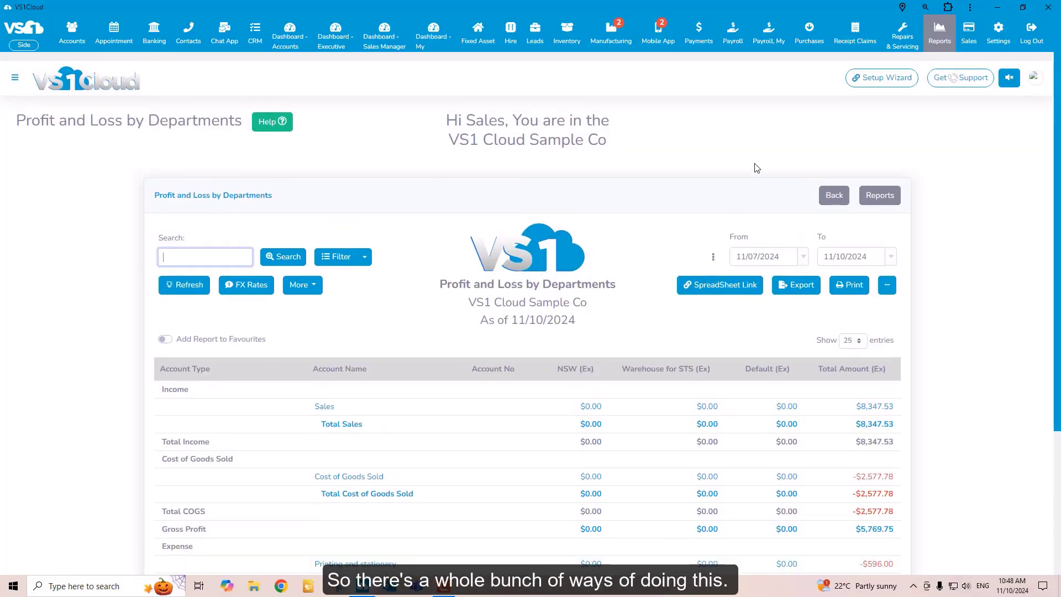
Open the Purchases overview and go on to Receipt Claims
left_click(811, 35)
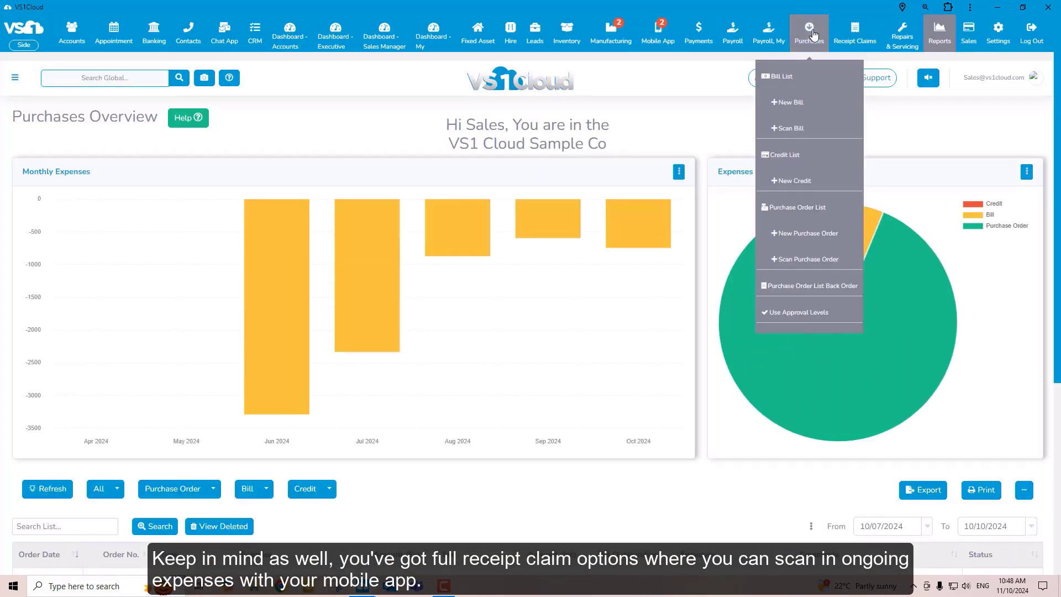
mouse_move(856, 36)
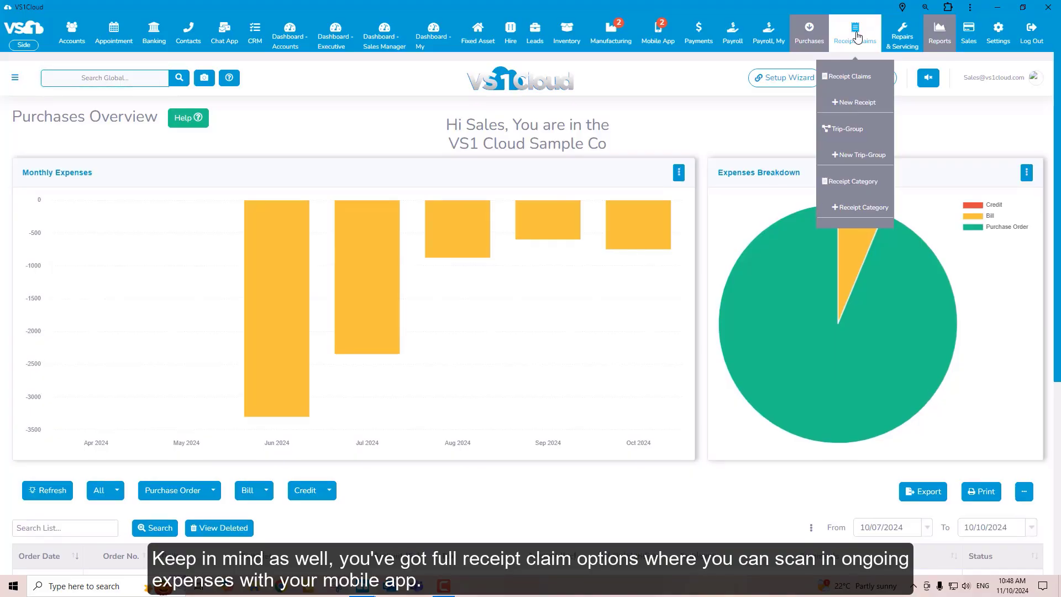
left_click(857, 38)
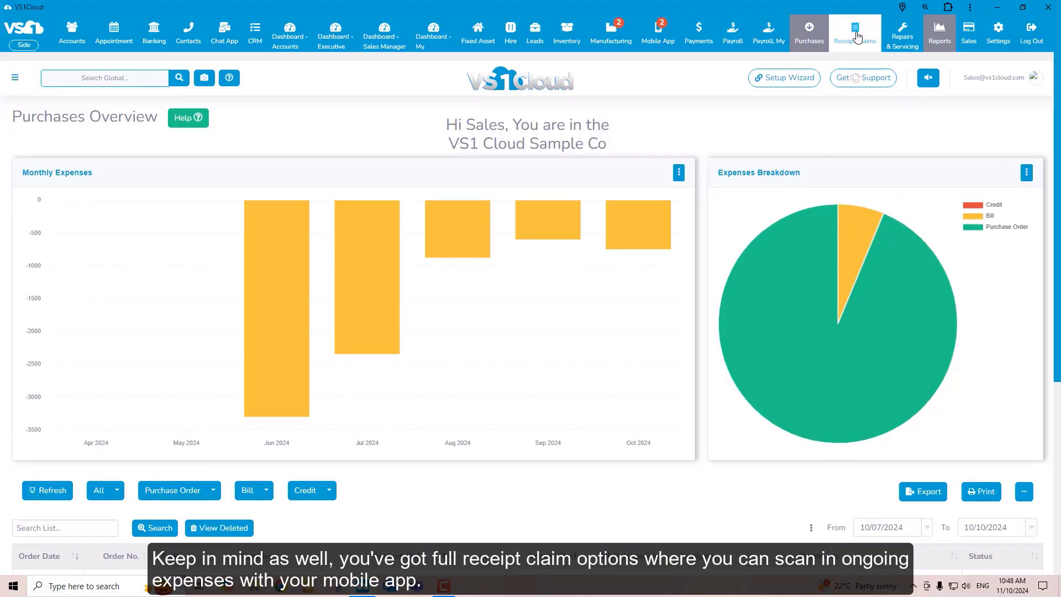
Switch to the VS1 Cloud mobile app view and look through its home screen modules down to Receipt Claim and Delivery
key("alt+Tab")
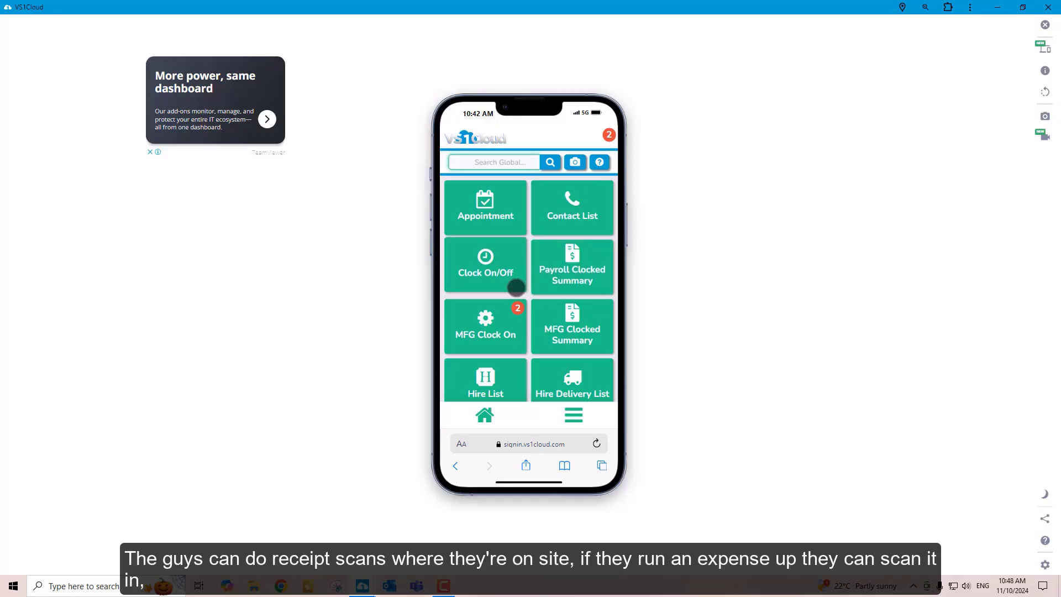
scroll(531, 284, "down", 5)
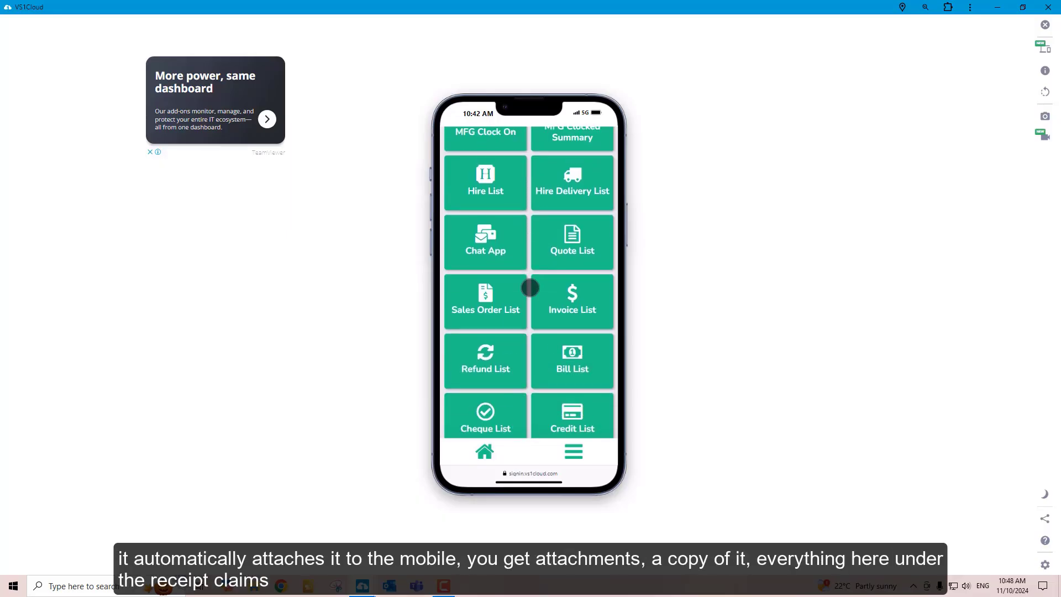
scroll(530, 287, "down", 2)
scroll(530, 287, "down", 2)
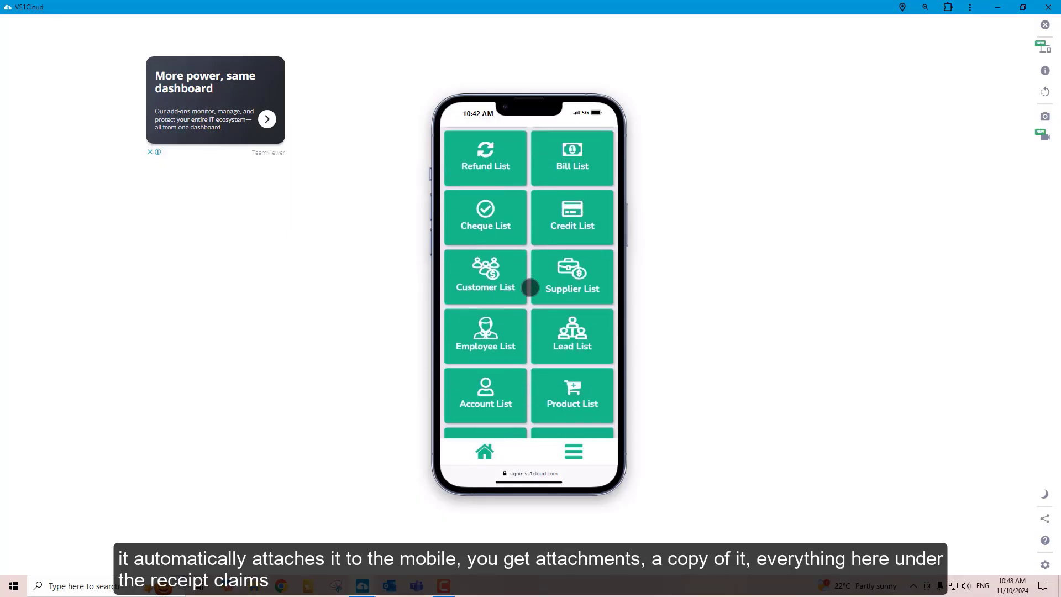
scroll(530, 287, "down", 2)
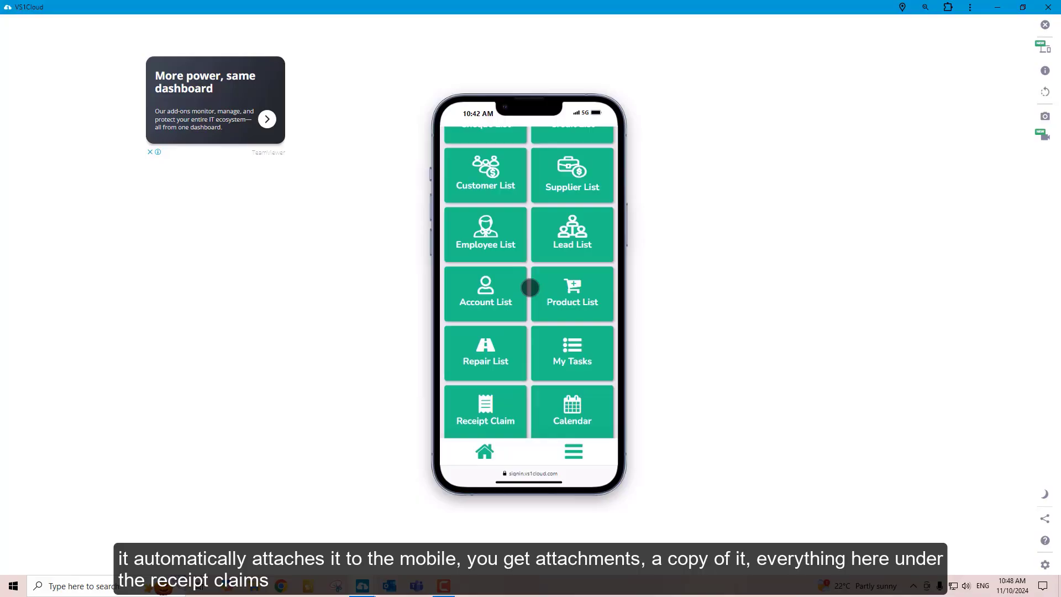
scroll(530, 288, "down", 3)
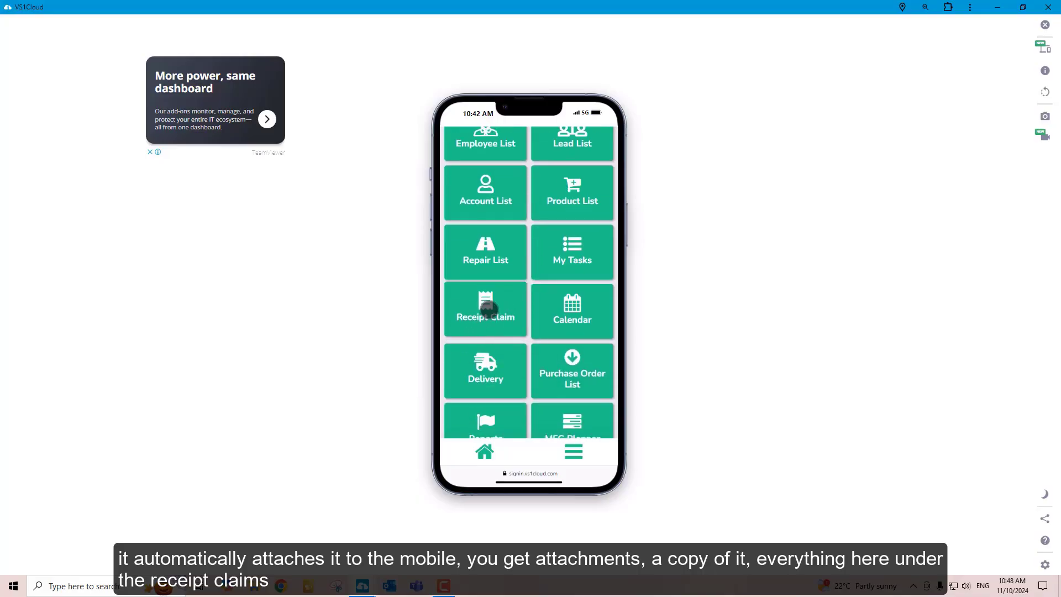
Open the mobile app's dashboard, review its sales and invoice figures, and return to the app's home screen
left_click(573, 452)
left_click(574, 387)
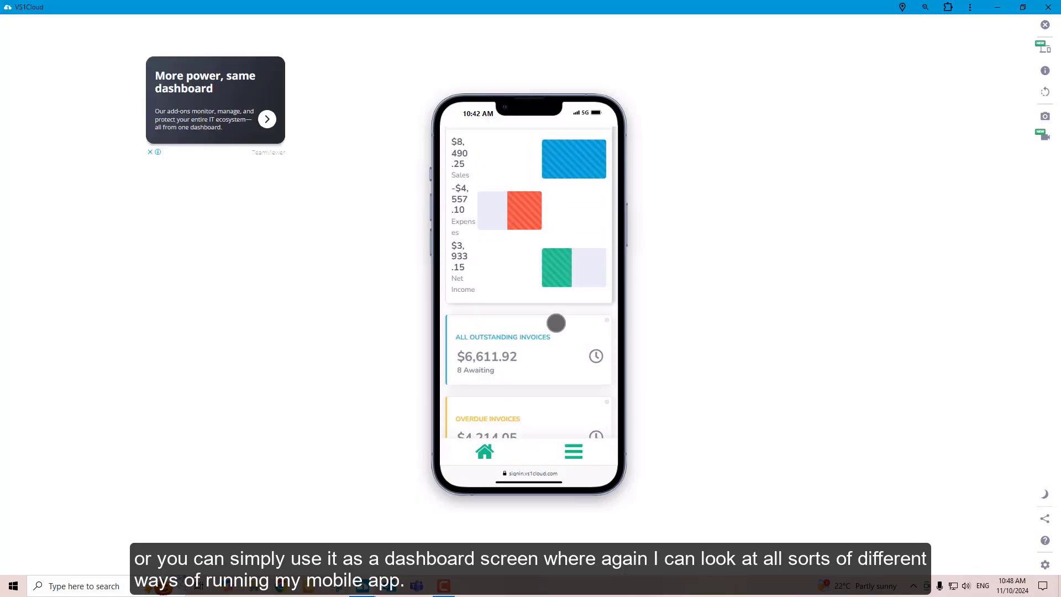
scroll(556, 323, "up", 5)
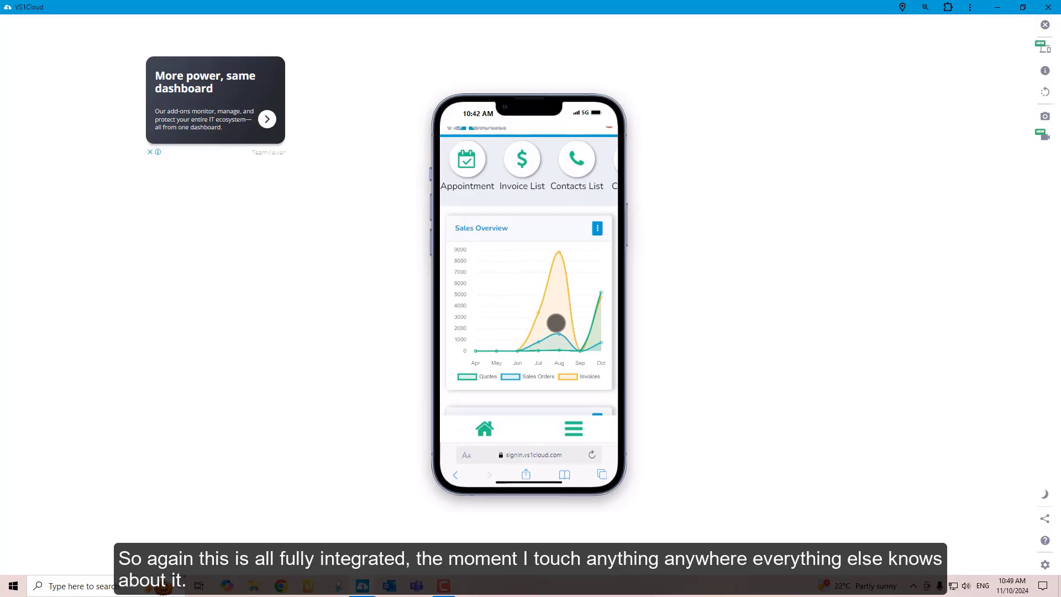
left_click(485, 429)
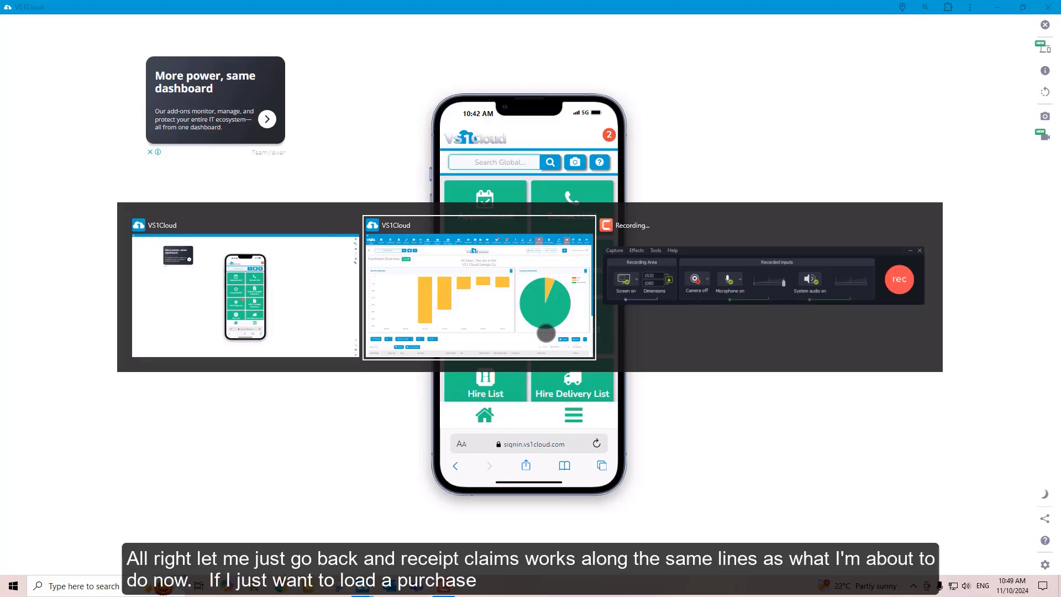
Back in the desktop Purchases Overview, scan a new purchase order from the file "purchase-order Image" and save the attachment
key("alt+Tab")
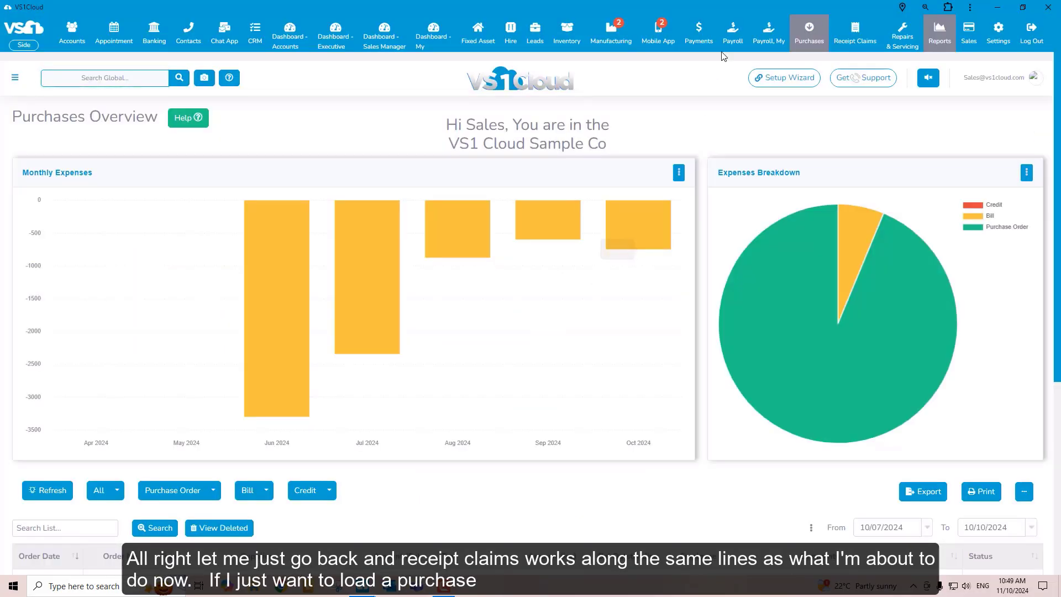
mouse_move(817, 37)
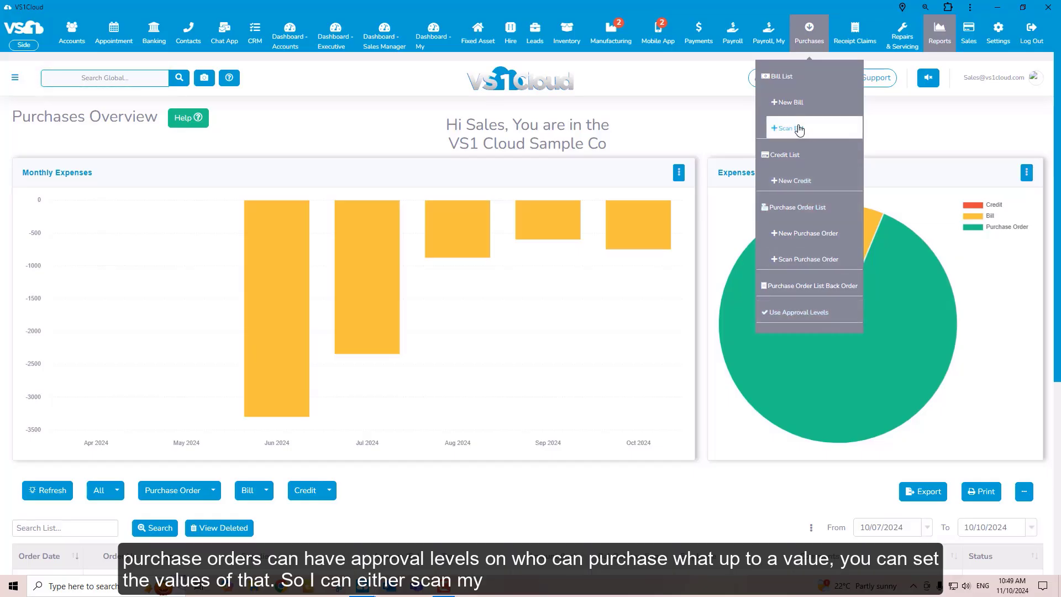
left_click(810, 260)
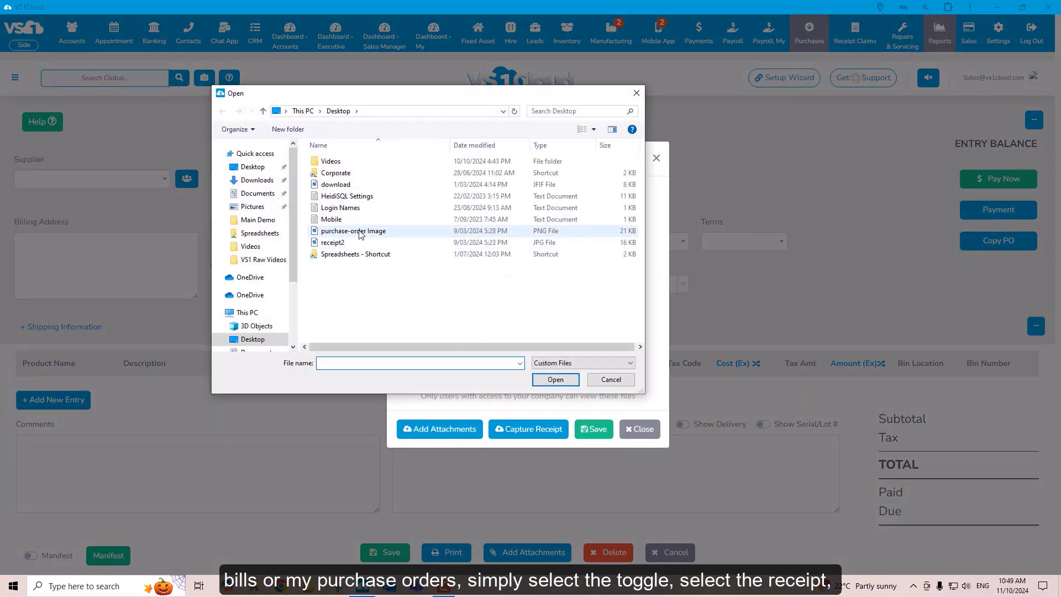
left_click(360, 232)
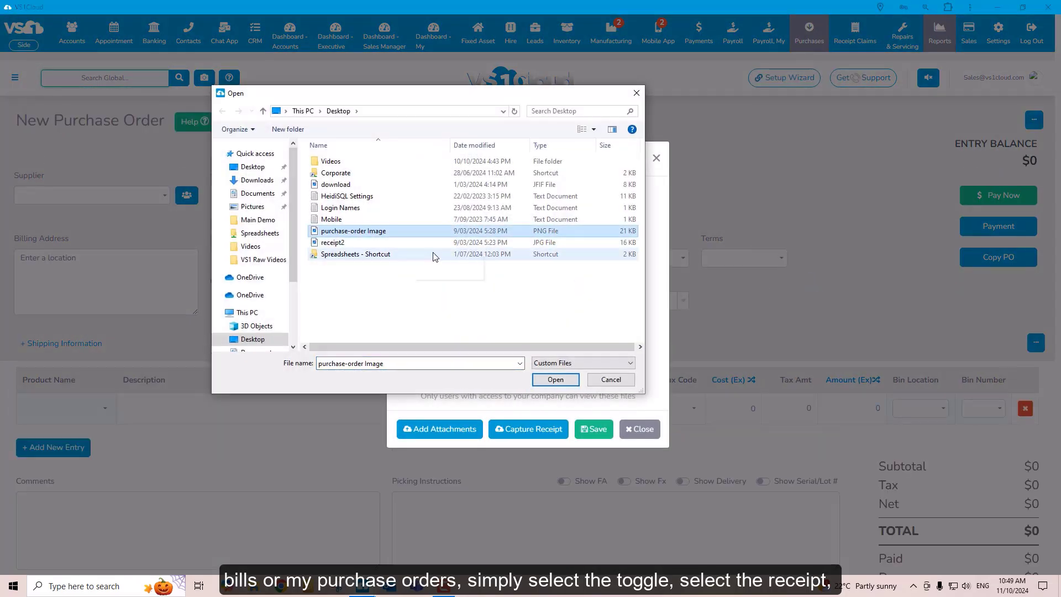
left_click(556, 380)
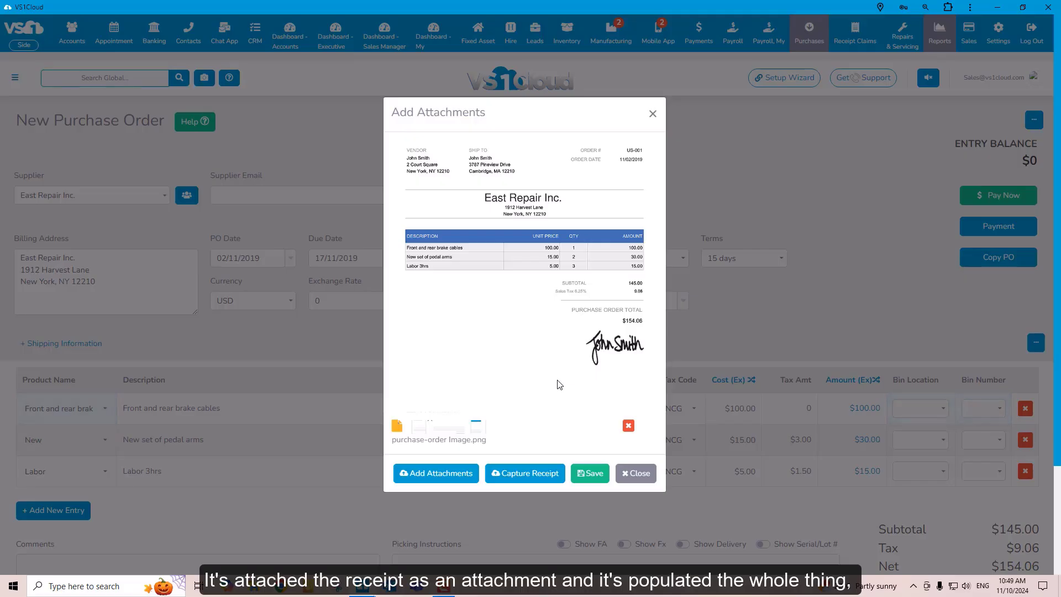
left_click(590, 473)
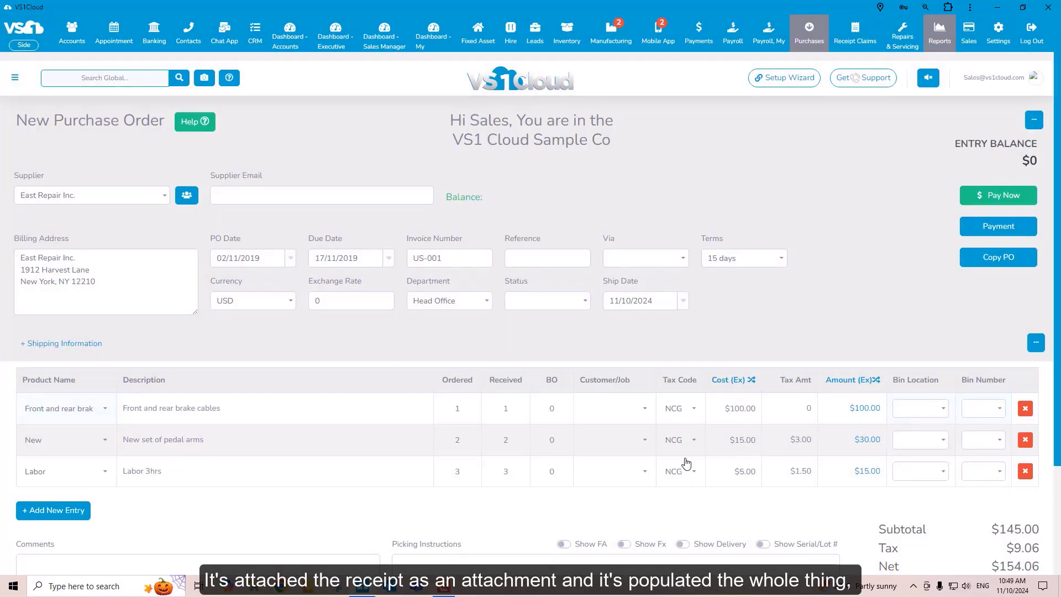
Check the scanned purchase order and save it, ignoring all messages except the VS1 App User notification
scroll(686, 463, "down", 1)
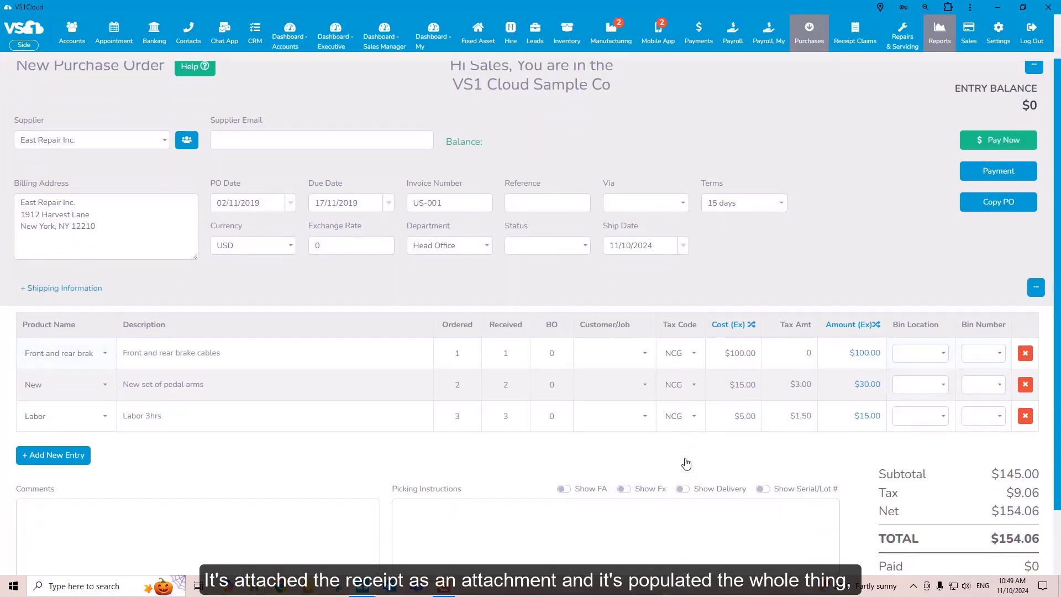
scroll(686, 464, "down", 2)
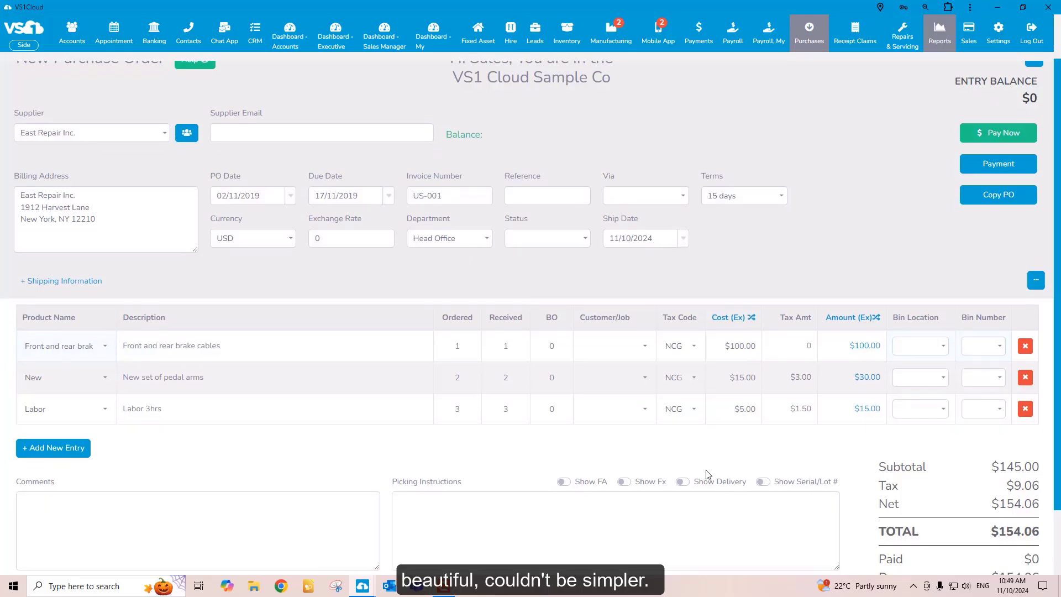
left_click(386, 547)
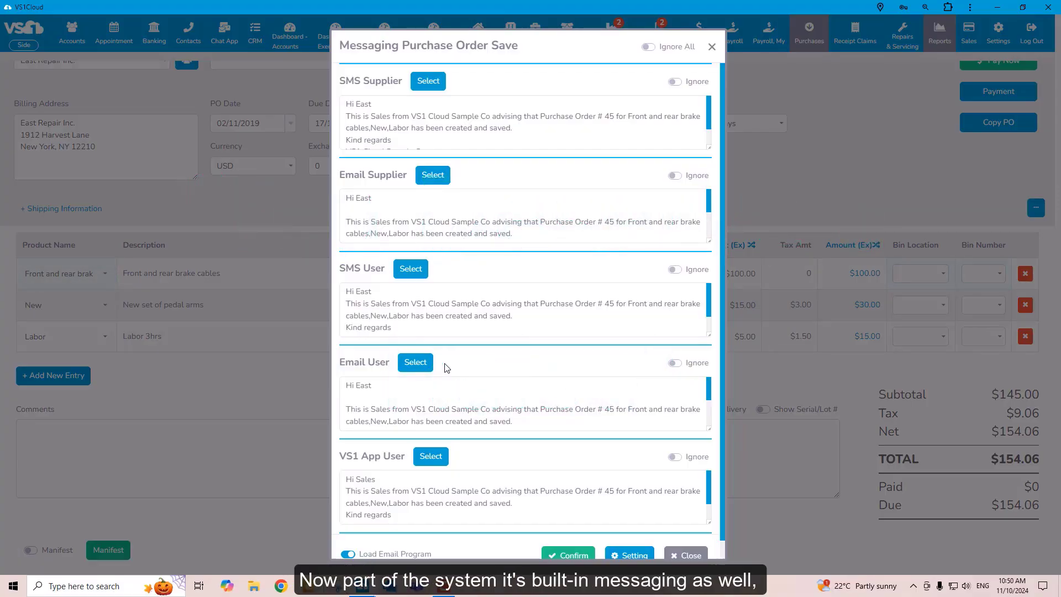
left_click(645, 47)
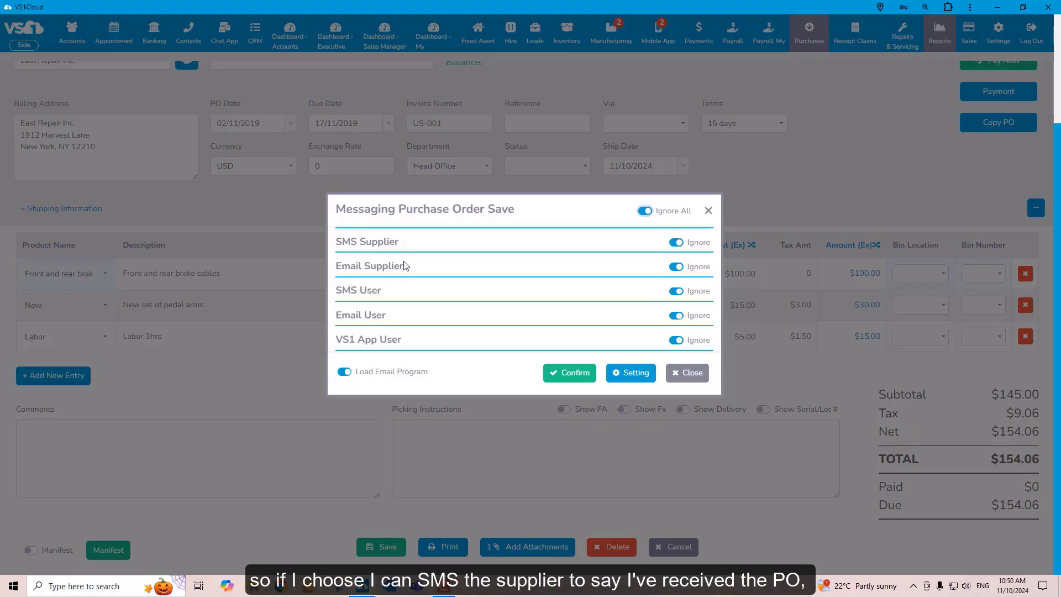
left_click(676, 341)
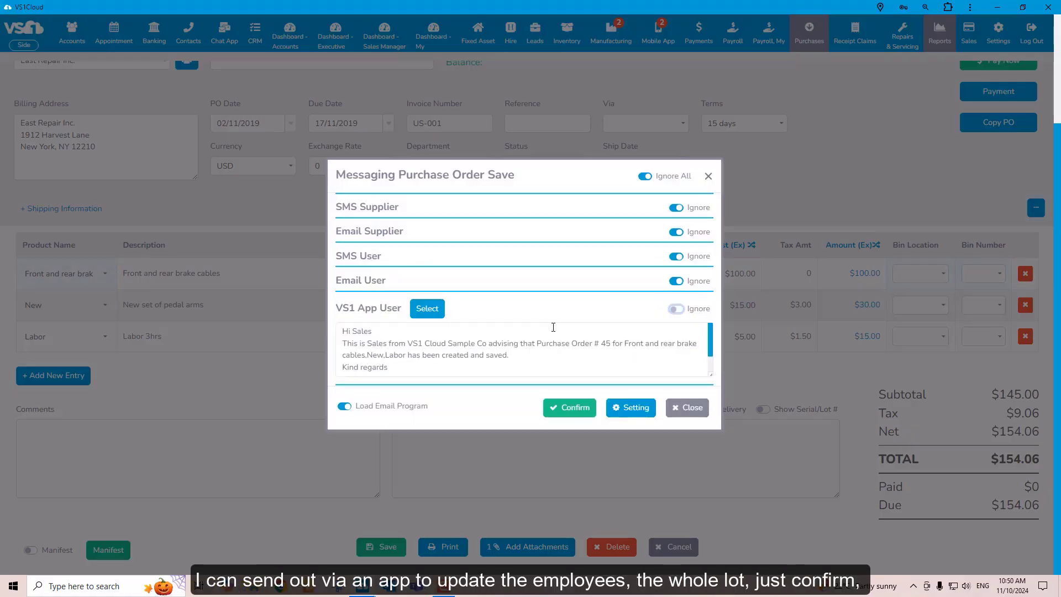
left_click(574, 409)
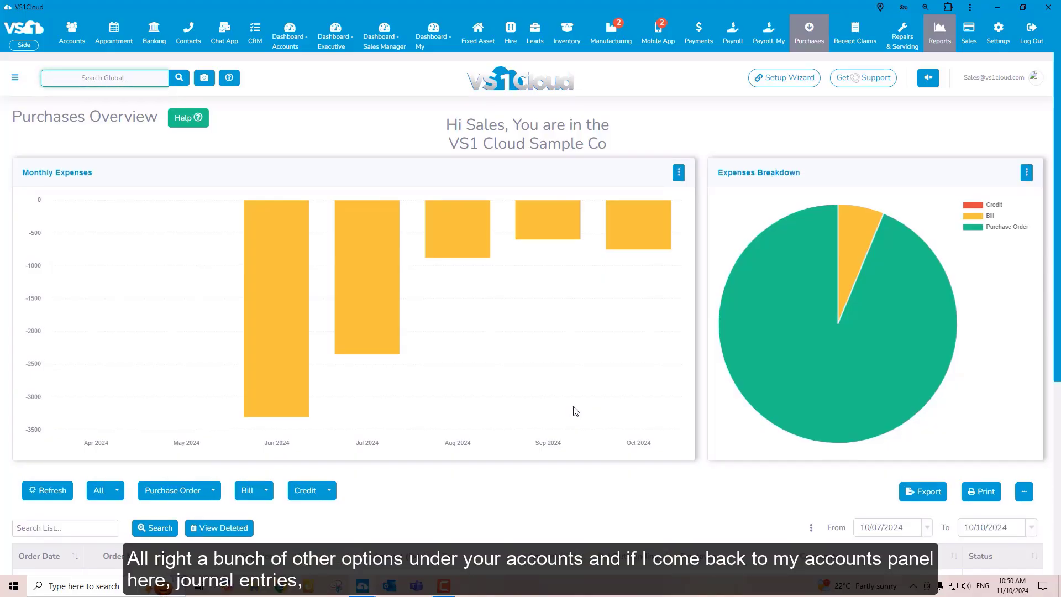
Go to the Accounts Overview, open the Journal Entry List and start a new journal entry
left_click(79, 44)
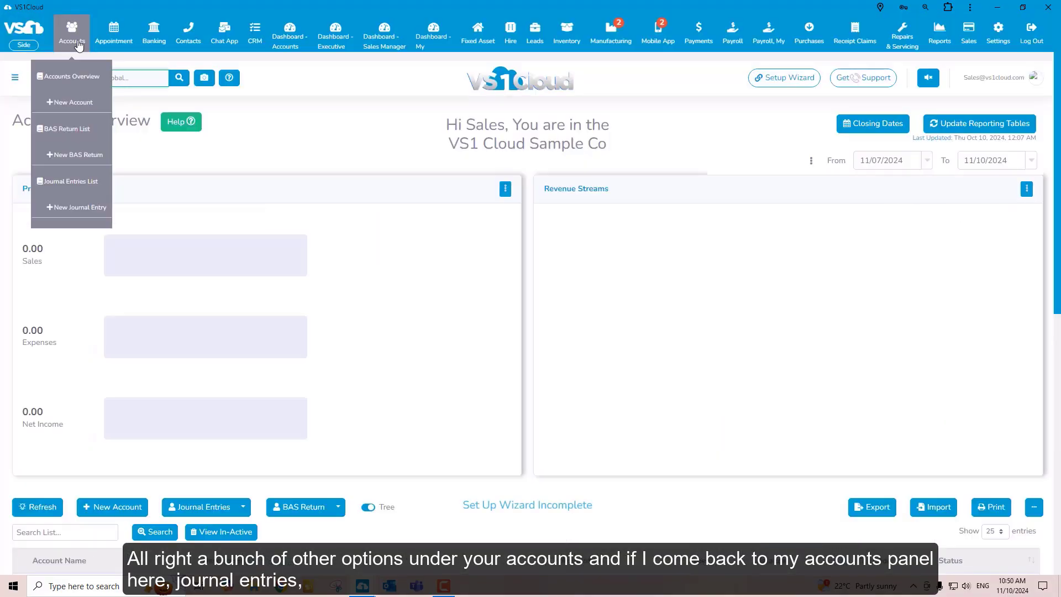
scroll(381, 287, "down", 2)
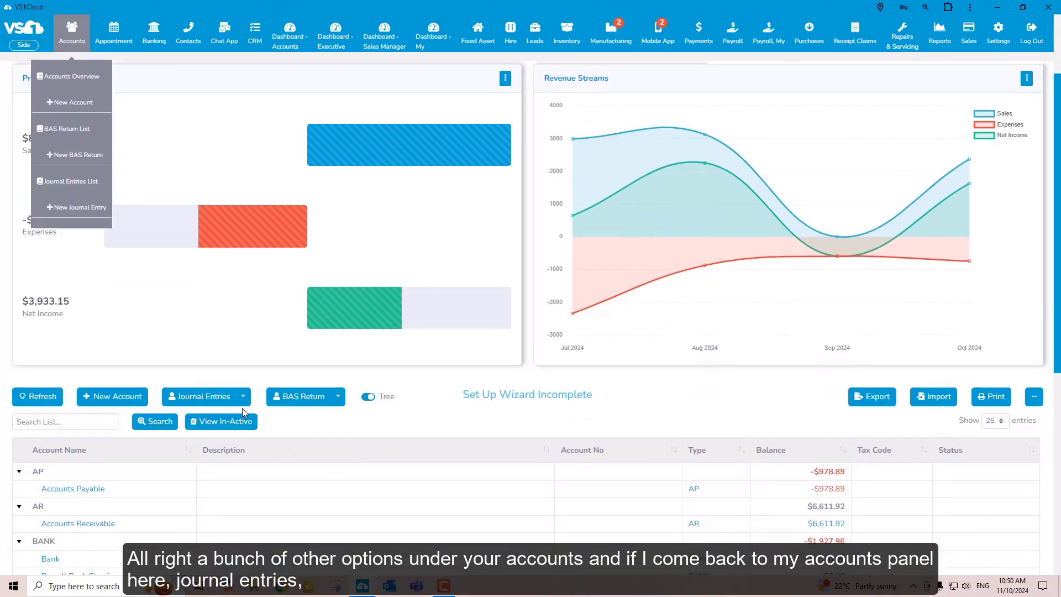
left_click(213, 403)
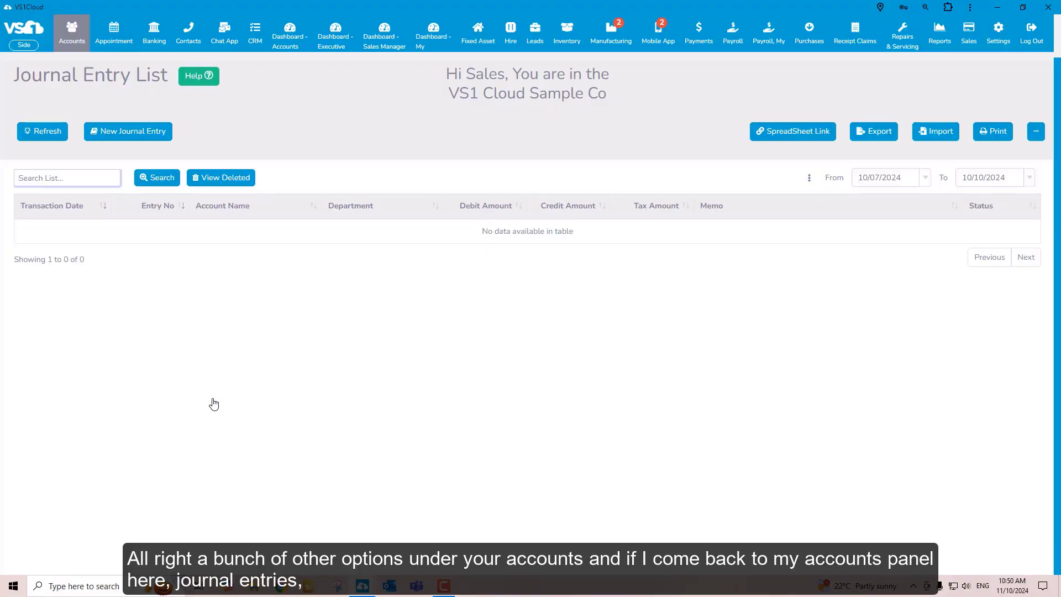
left_click(135, 132)
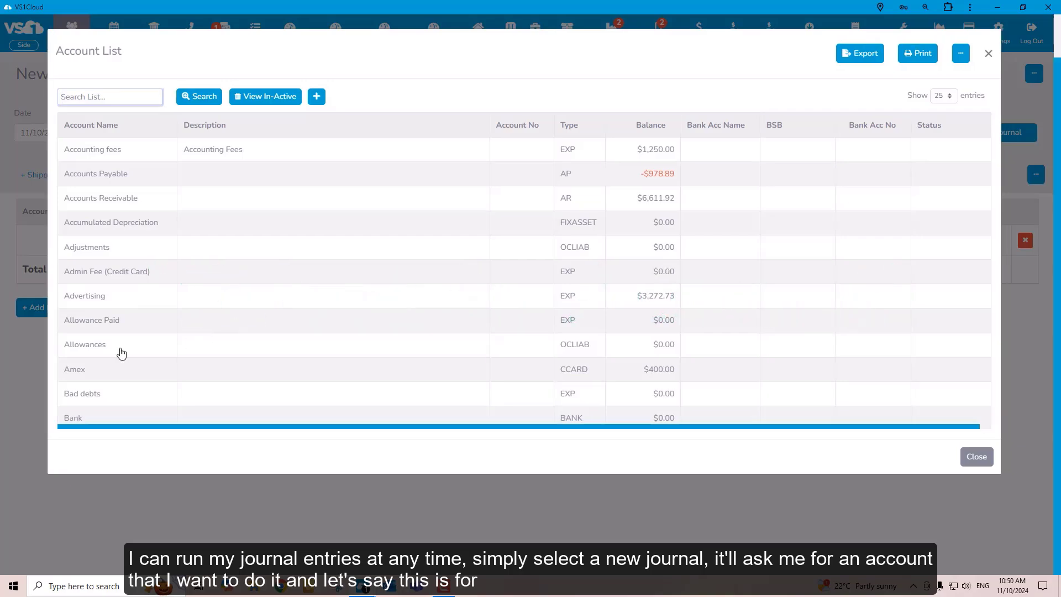
Choose Advertising as the first journal line's account and enter a credit of $200
left_click(118, 302)
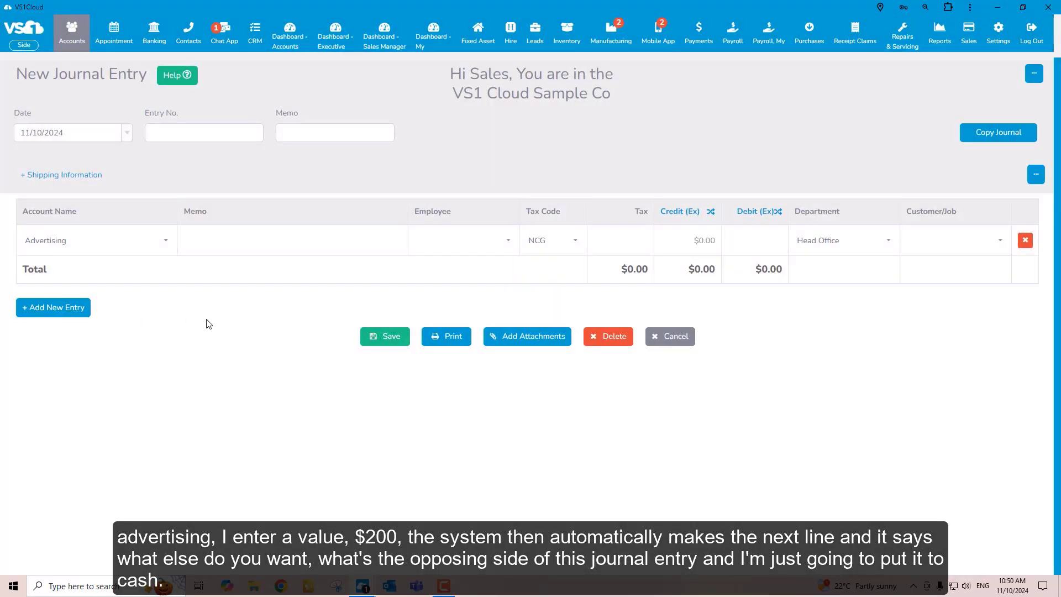
left_click(687, 238)
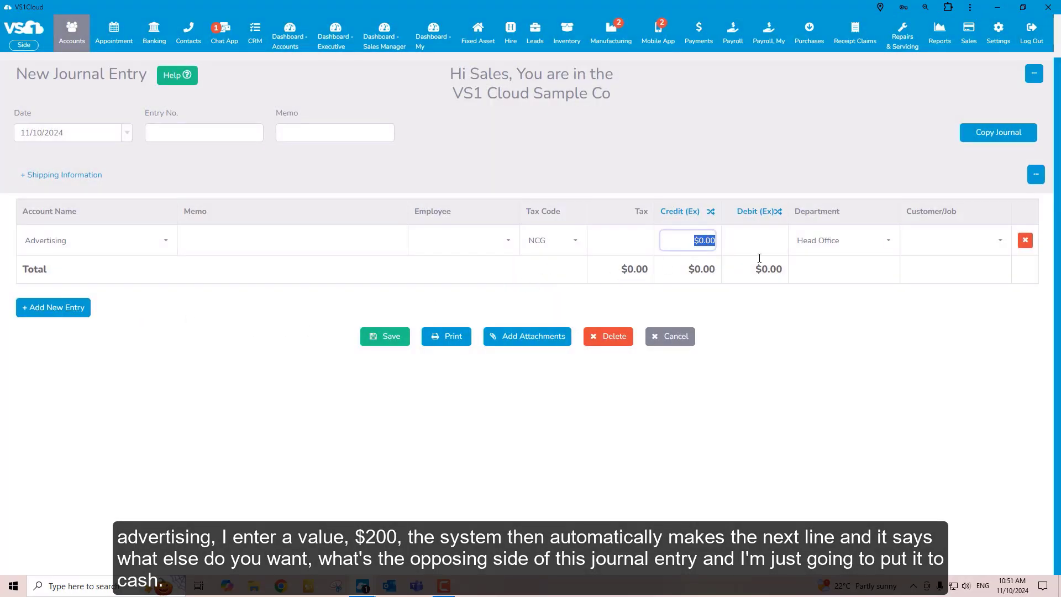
type("2")
key("Tab")
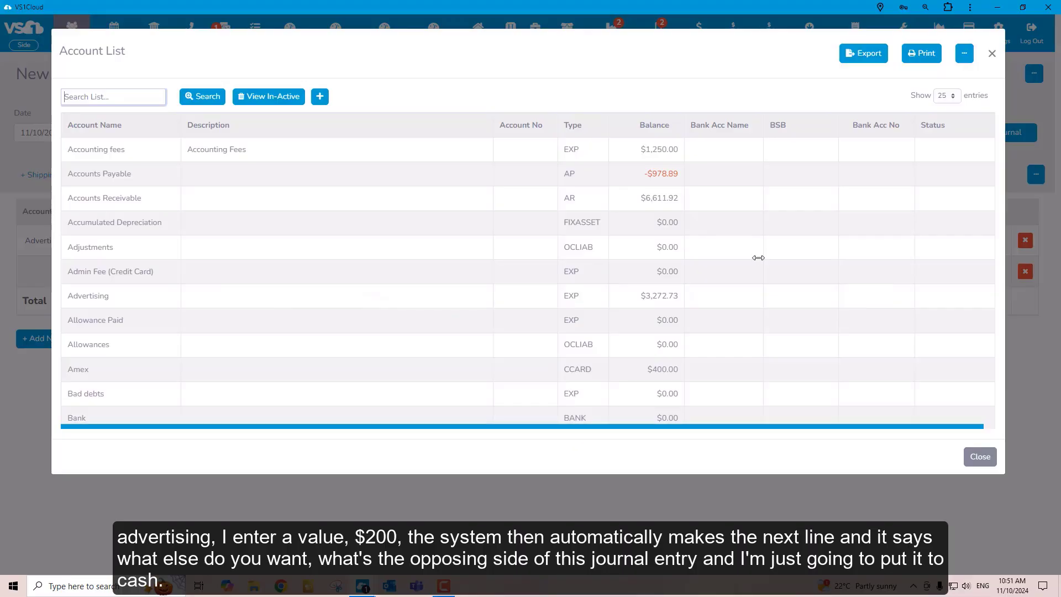
Choose Cash as the opposing account on the second journal line and save the journal entry
scroll(157, 347, "down", 6)
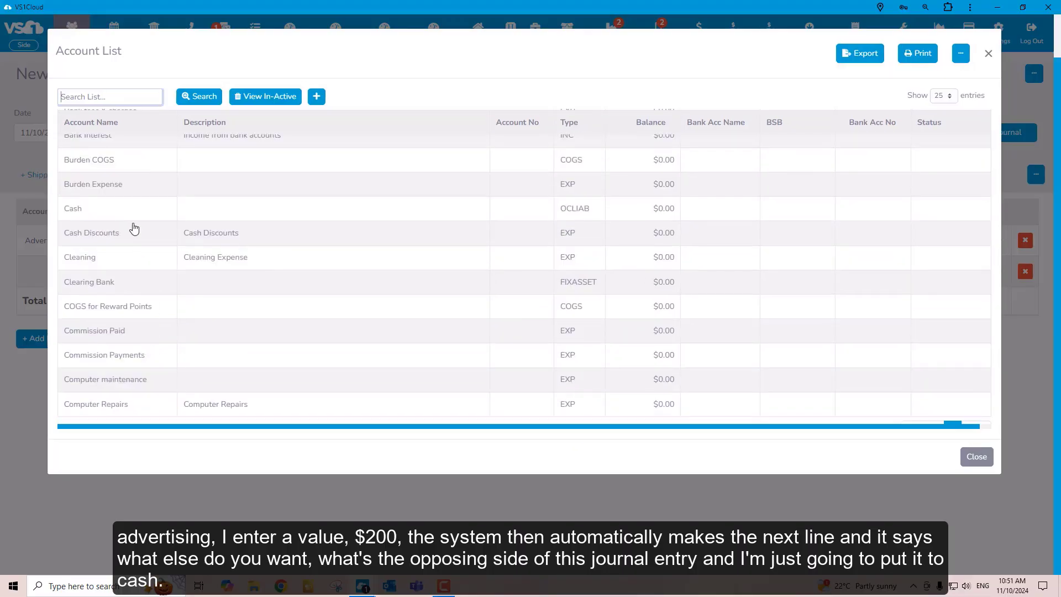
left_click(123, 215)
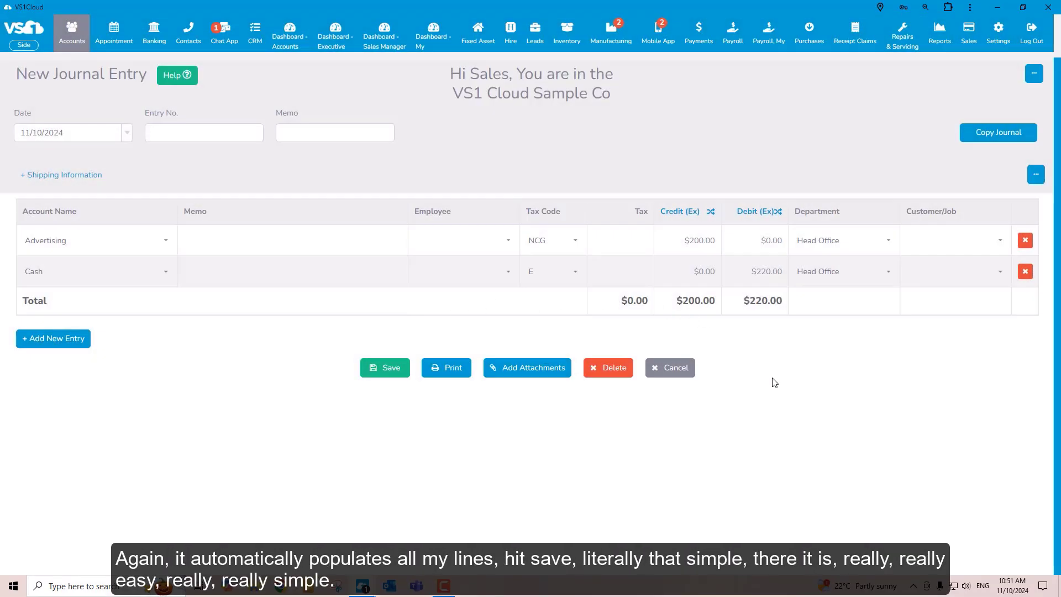
left_click(388, 370)
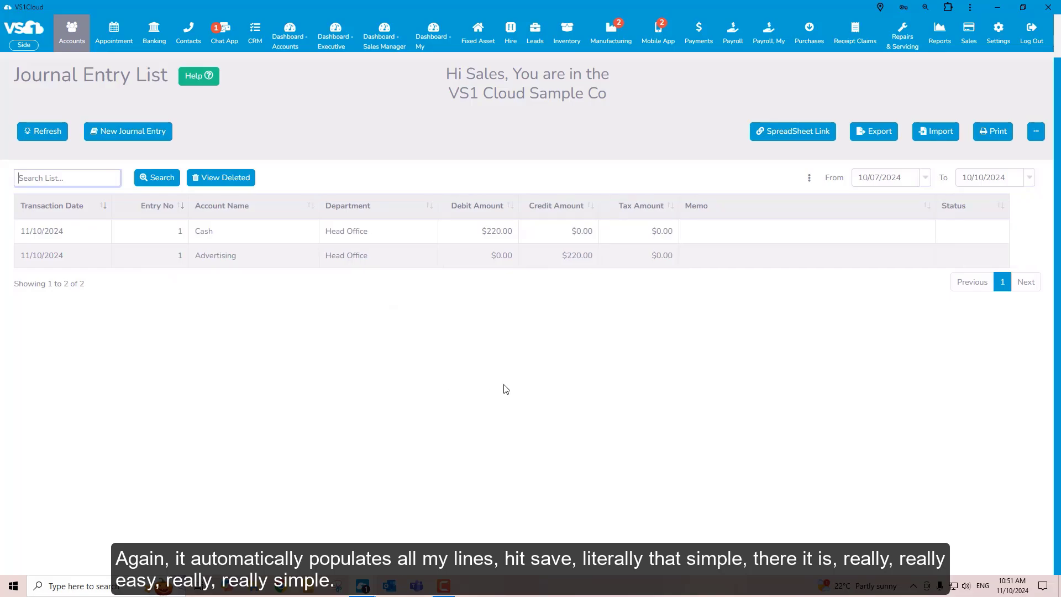
Open the Komatsu 5T record from the Fixed Assets Overview and view its additional insurance, warranty and servicing information
left_click(482, 41)
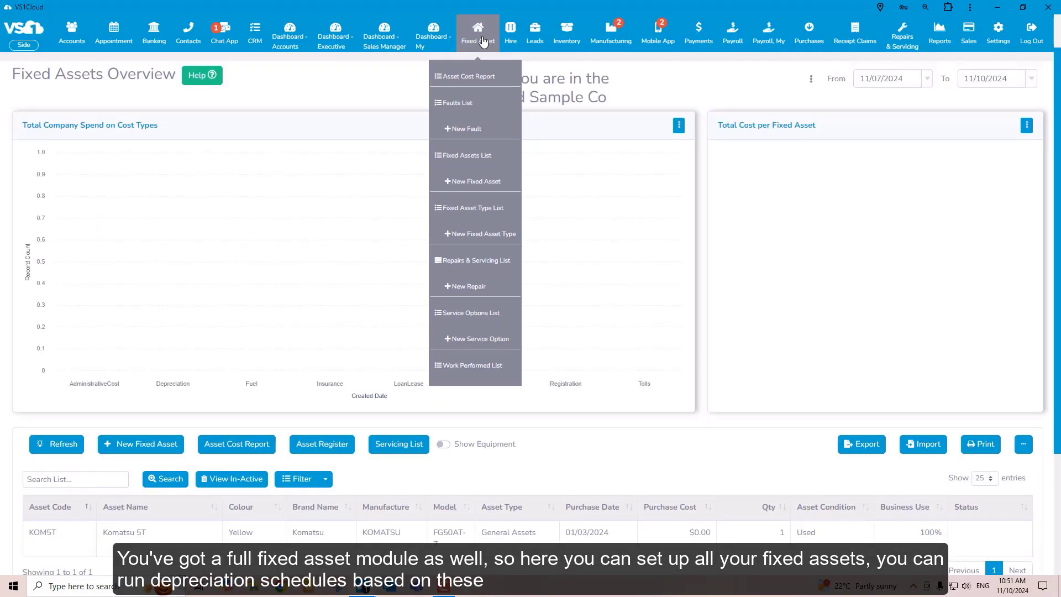
scroll(379, 393, "down", 2)
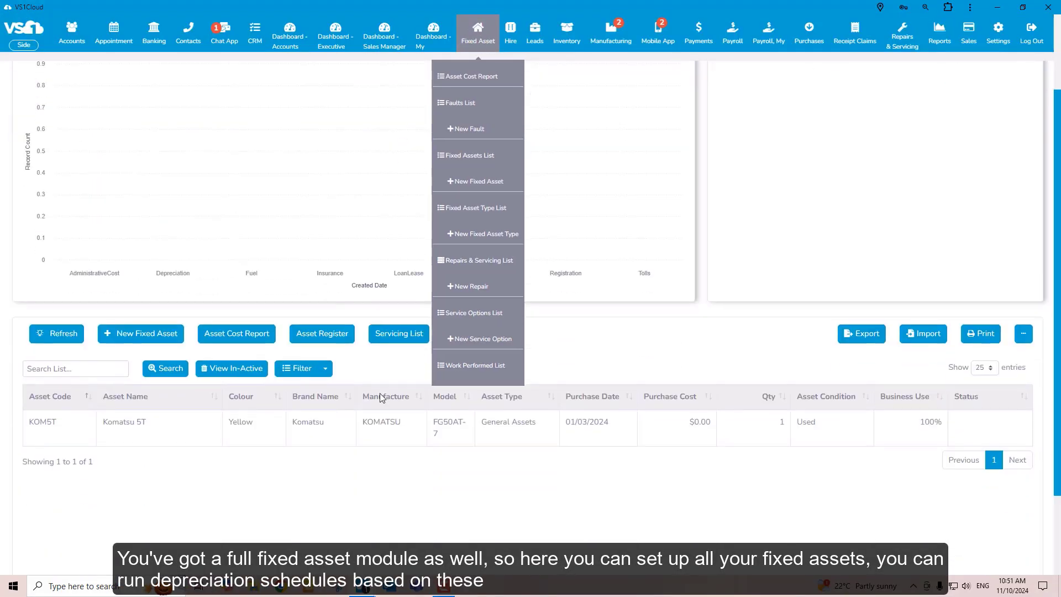
left_click(391, 431)
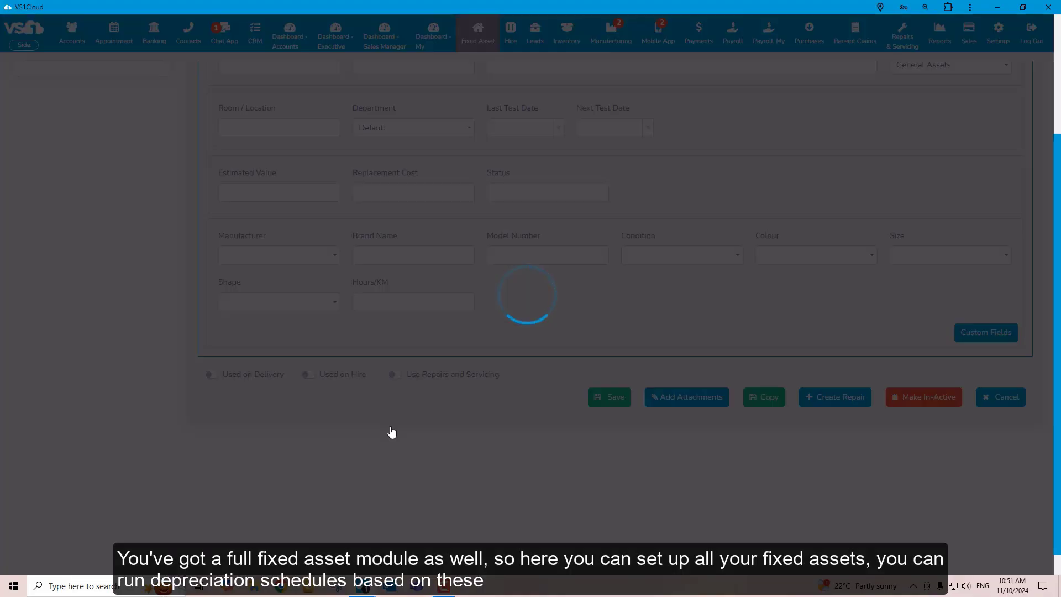
scroll(619, 321, "up", 3)
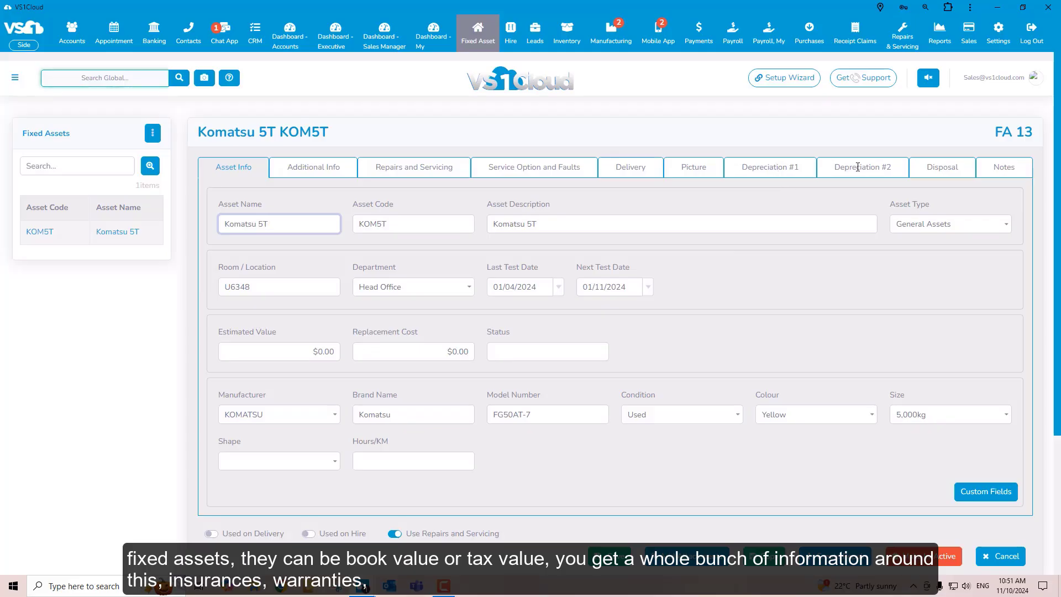
left_click(316, 168)
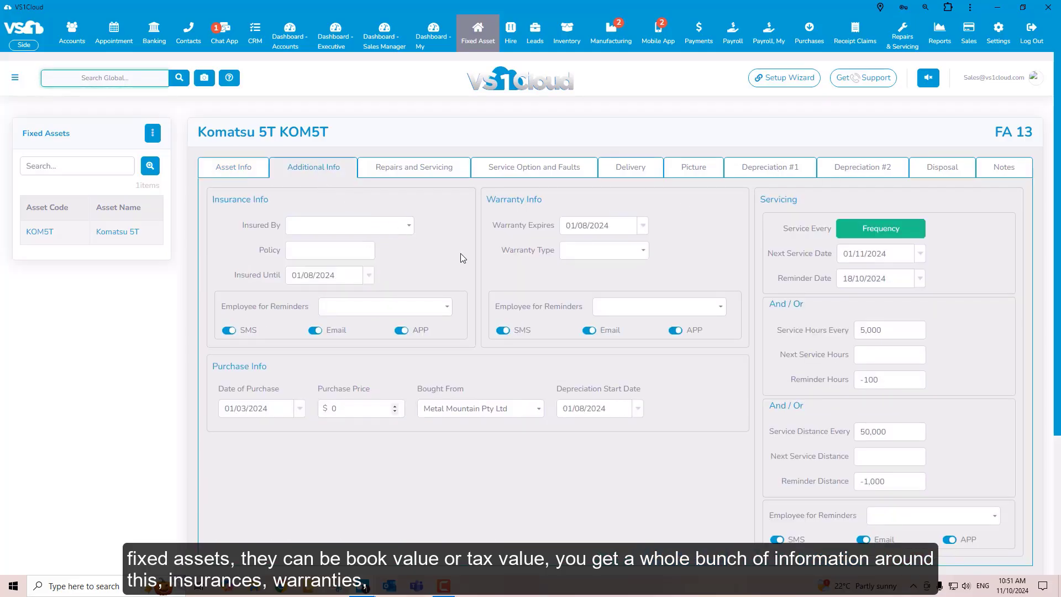
View the servicing frequency settings of the Komatsu 5T asset and close them without making changes
left_click(877, 232)
left_click(877, 232)
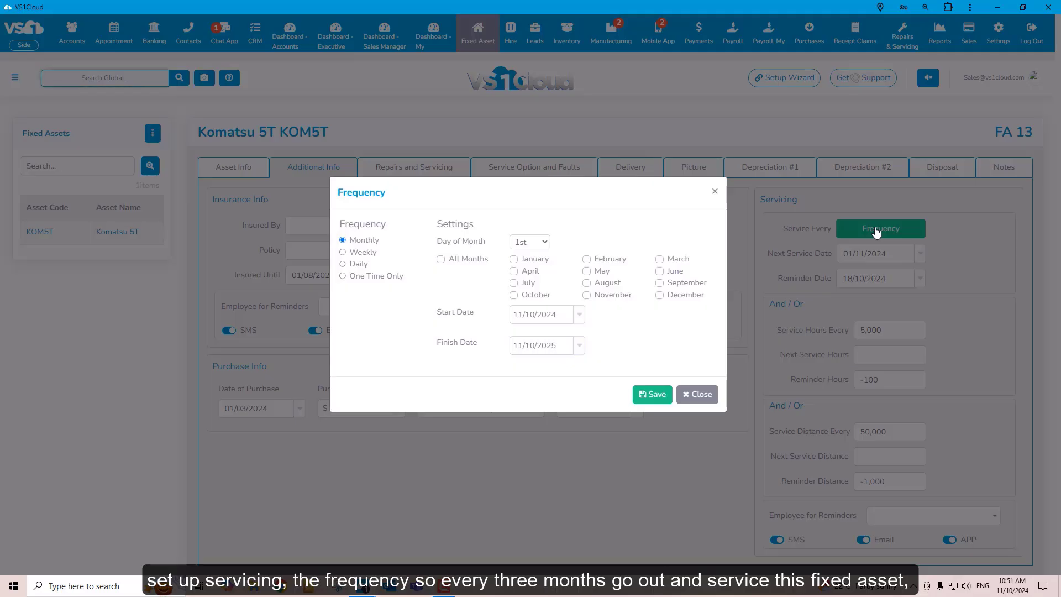
left_click(694, 394)
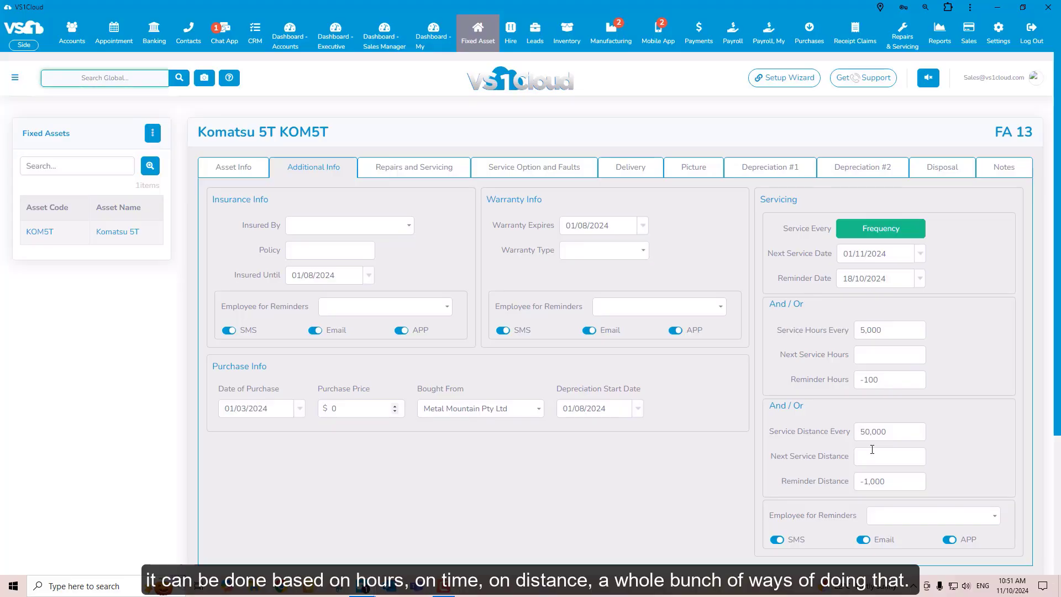
Go to the reports overview and try to open the locked Company report in the Accountant group
left_click(940, 36)
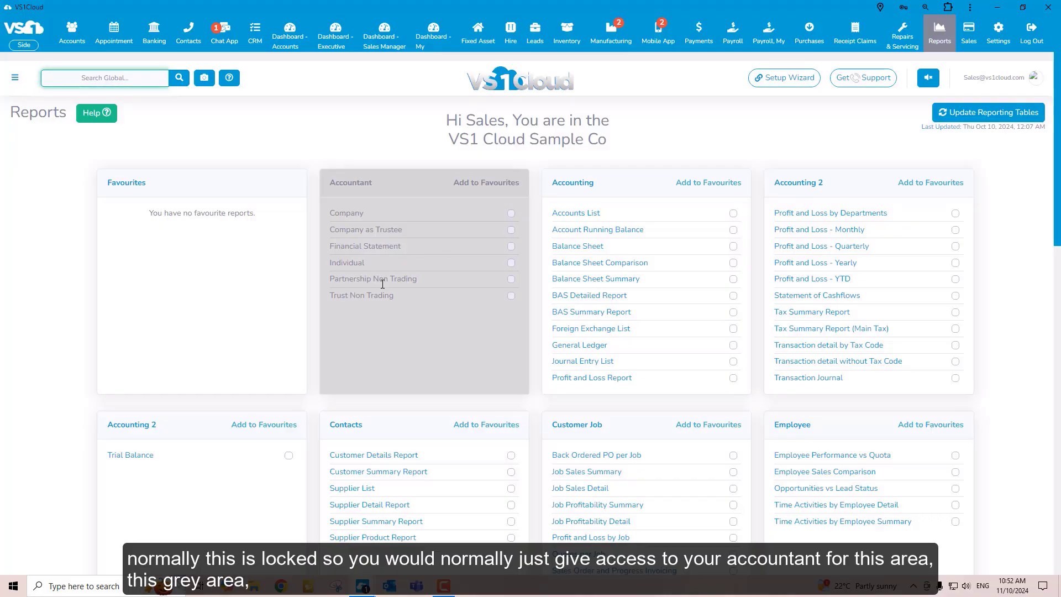
left_click(361, 216)
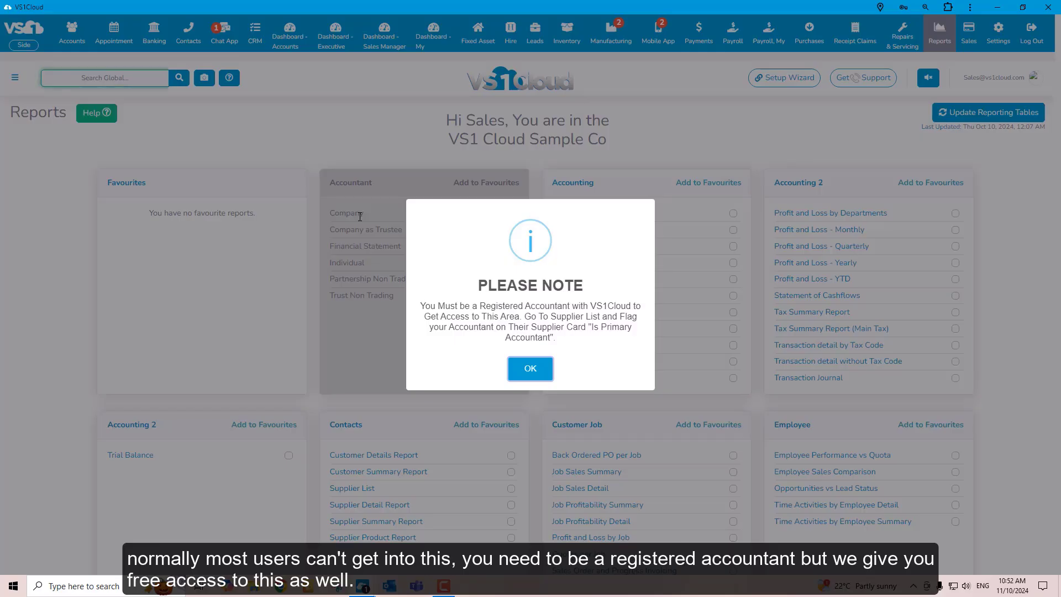
left_click(526, 368)
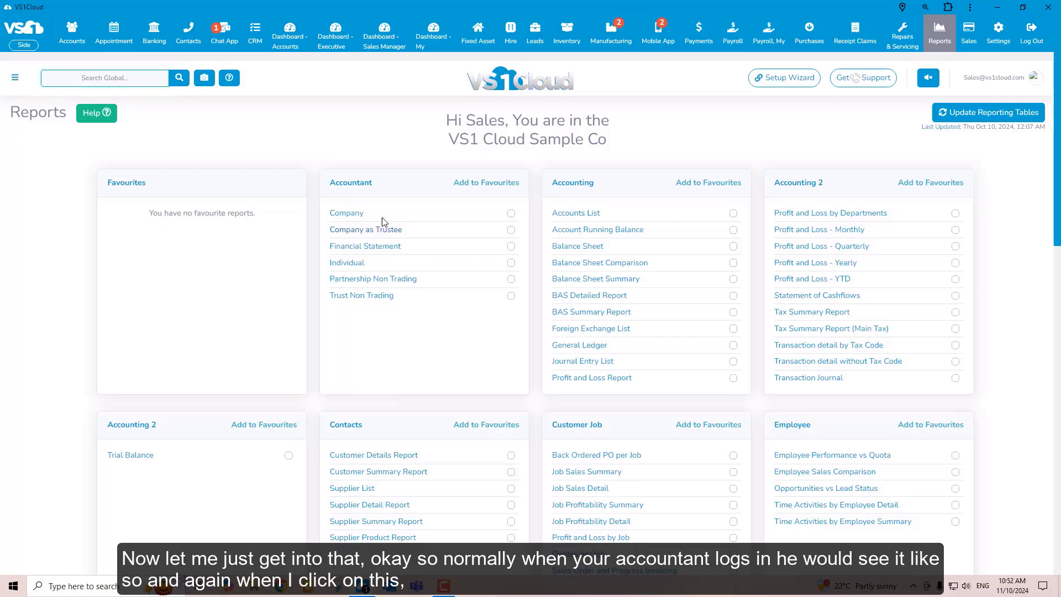
Open the Company report in the Accountant group and review its cover page and the Trustee Declaration on page 4
left_click(354, 214)
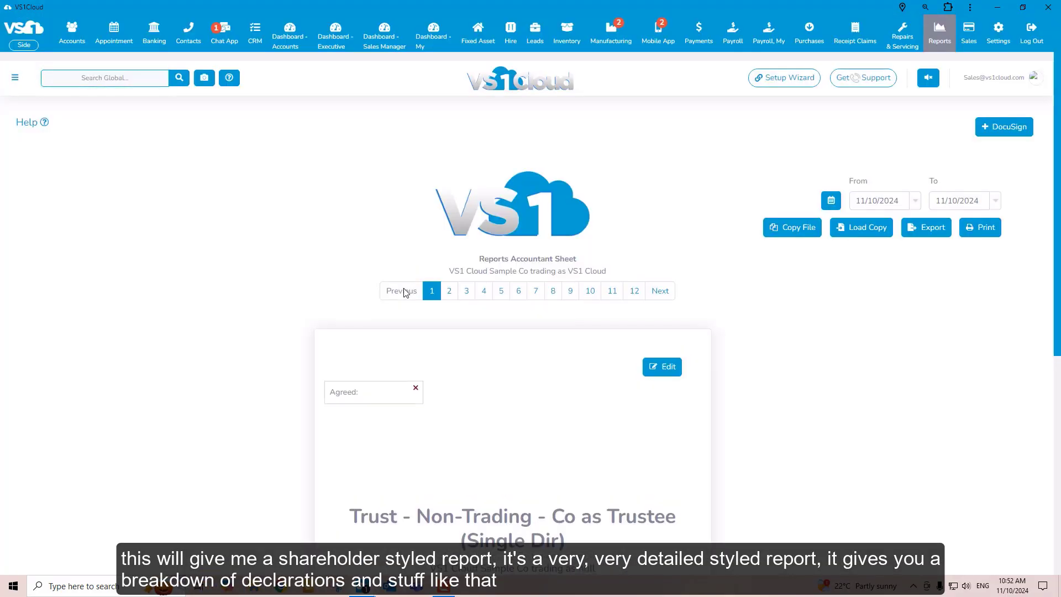
scroll(513, 379, "down", 5)
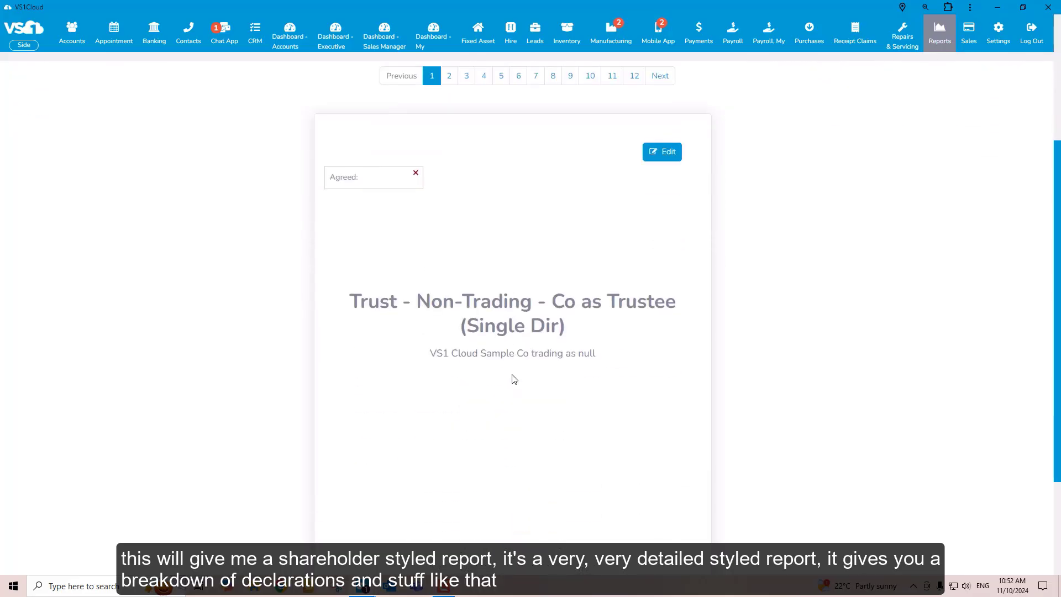
scroll(513, 379, "up", 5)
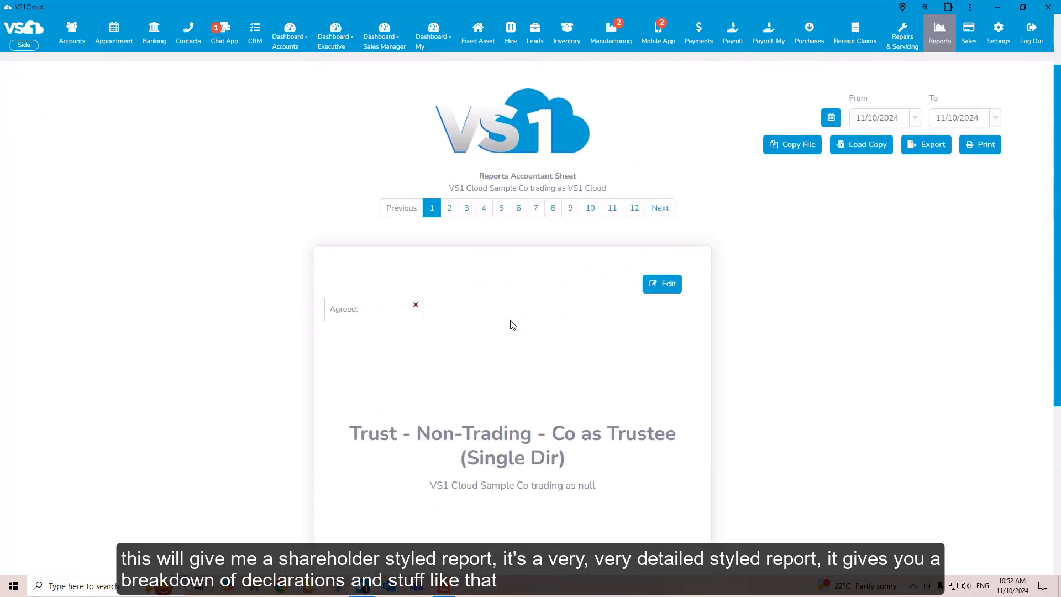
left_click(485, 210)
scroll(528, 363, "down", 3)
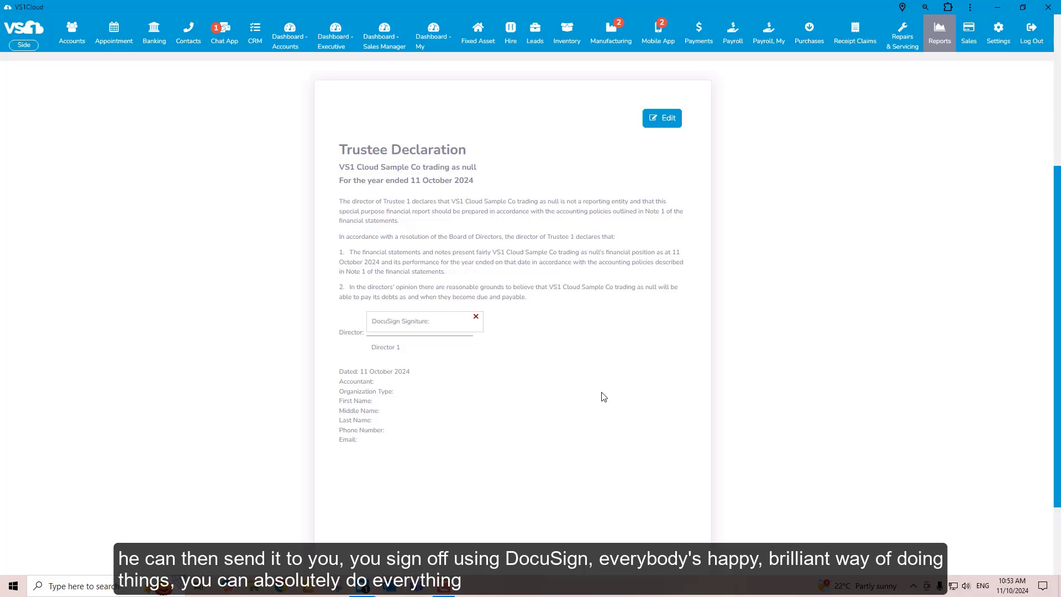
scroll(604, 397, "up", 5)
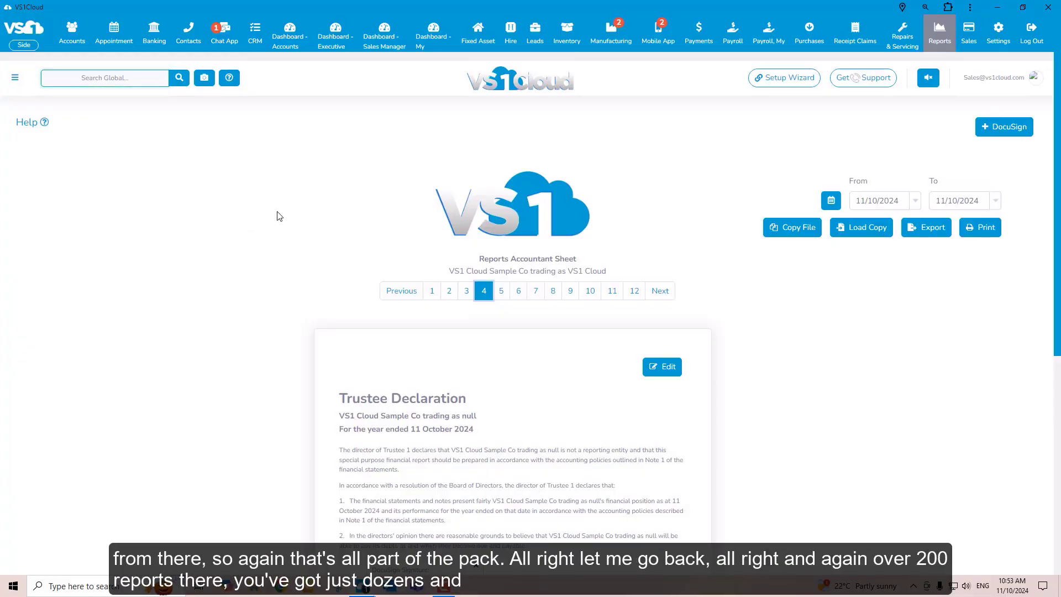
Return to the reports overview and look through all the available report groups
left_click(940, 33)
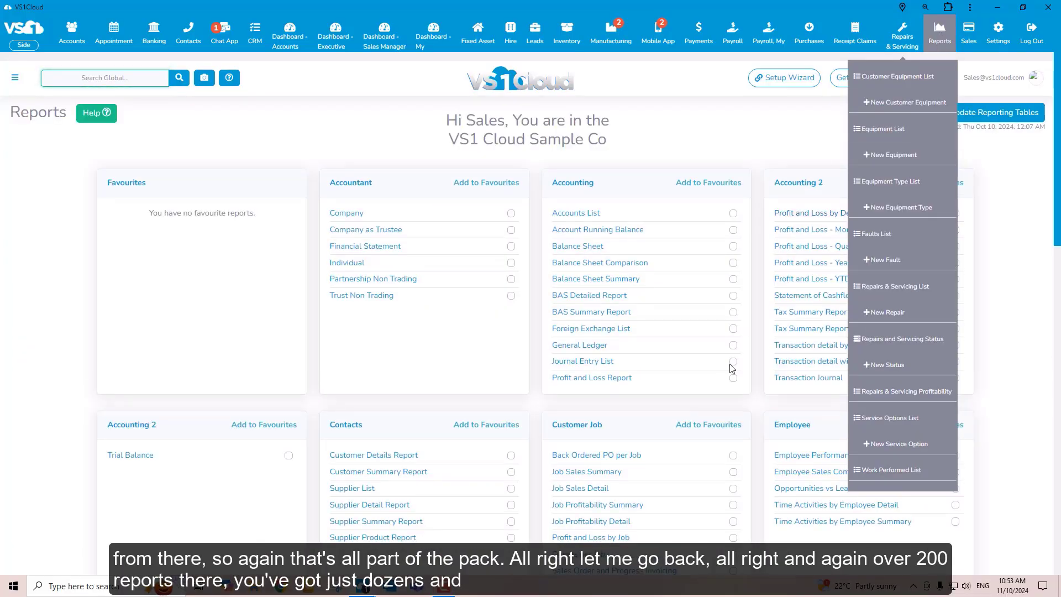
scroll(761, 387, "down", 7)
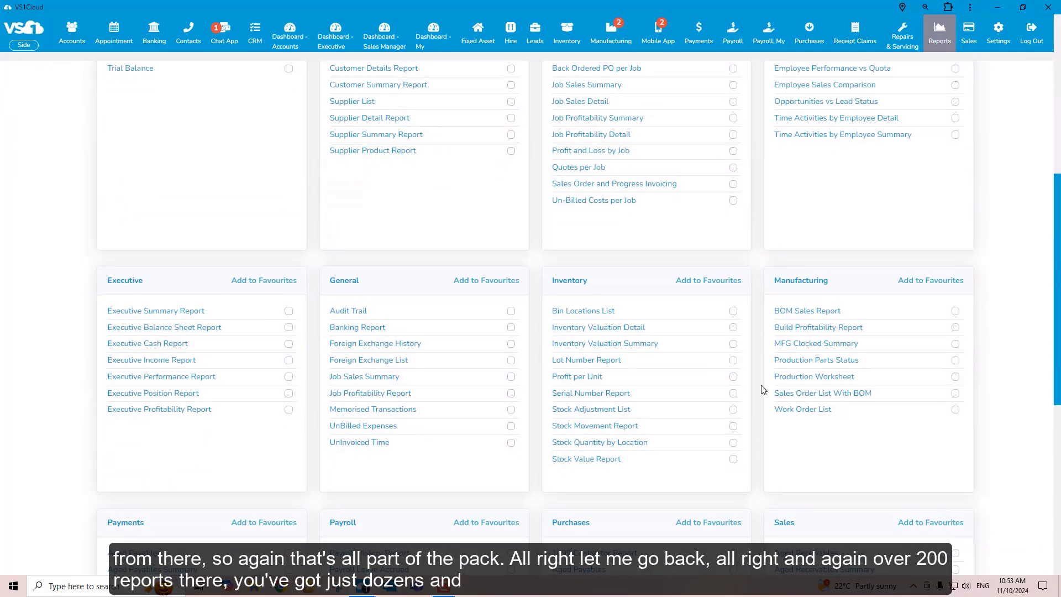
scroll(763, 390, "down", 7)
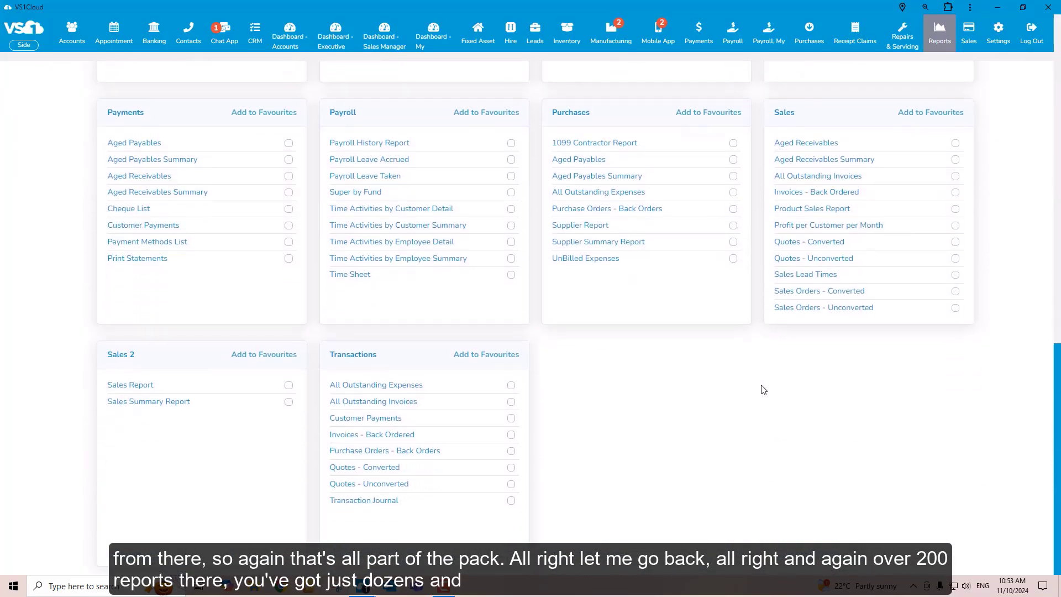
scroll(764, 389, "up", 12)
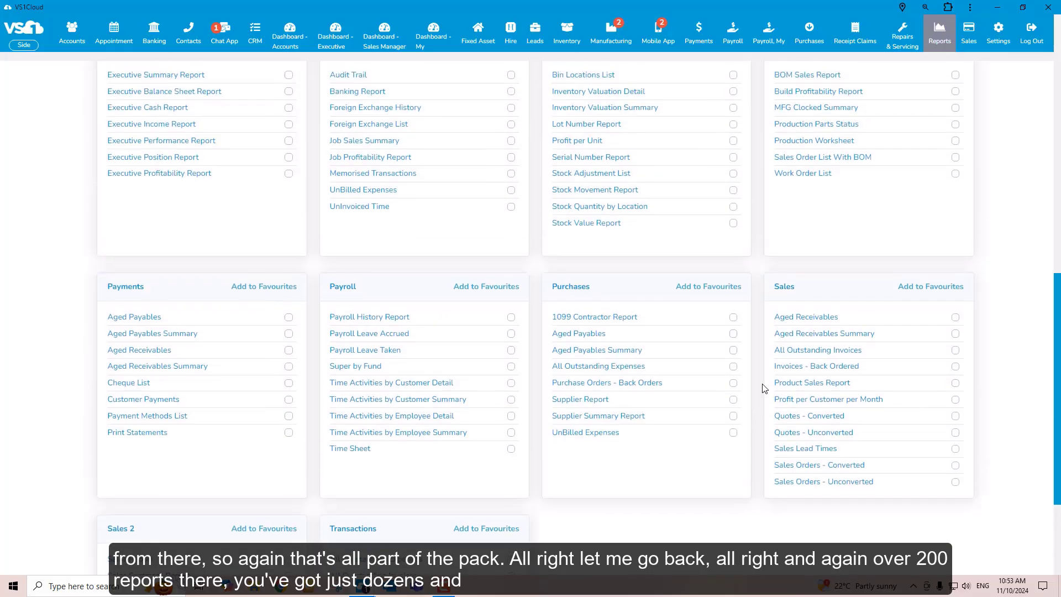
scroll(766, 386, "up", 3)
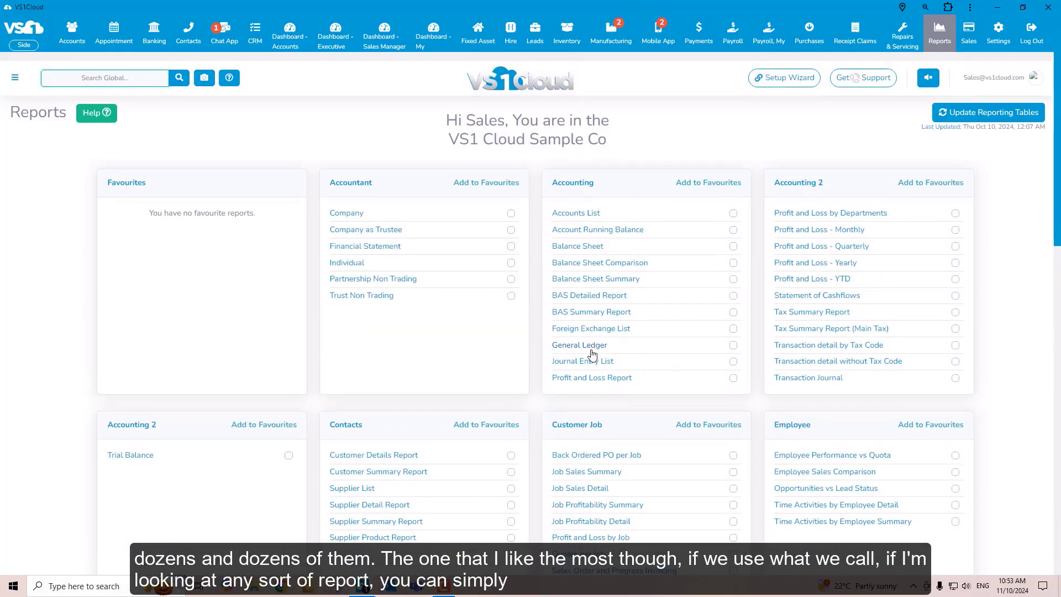
Export the General Ledger report as a spreadsheet and open the downloaded file in Excel
left_click(590, 347)
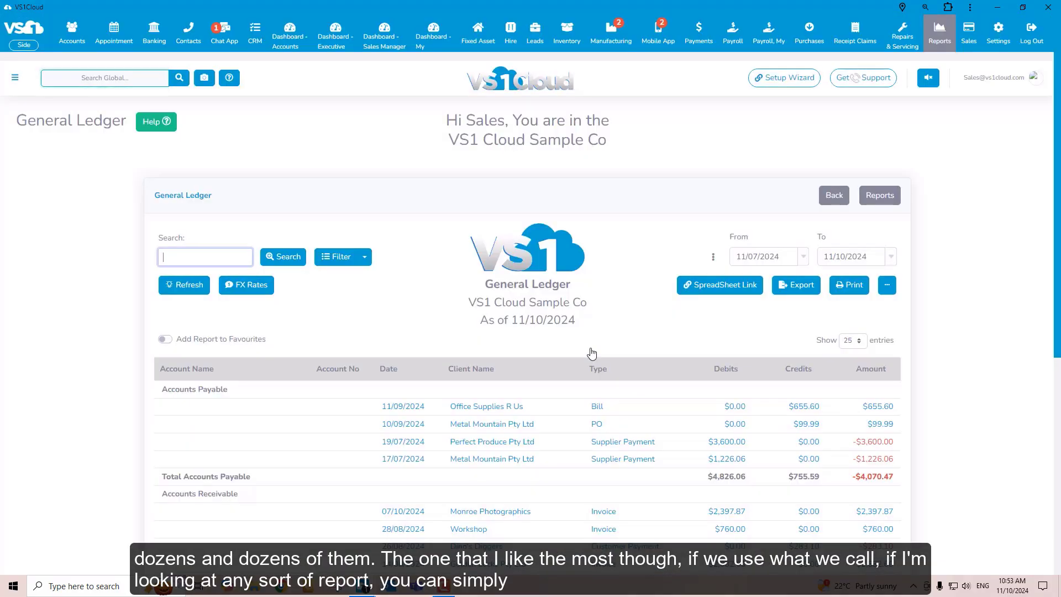
left_click(803, 291)
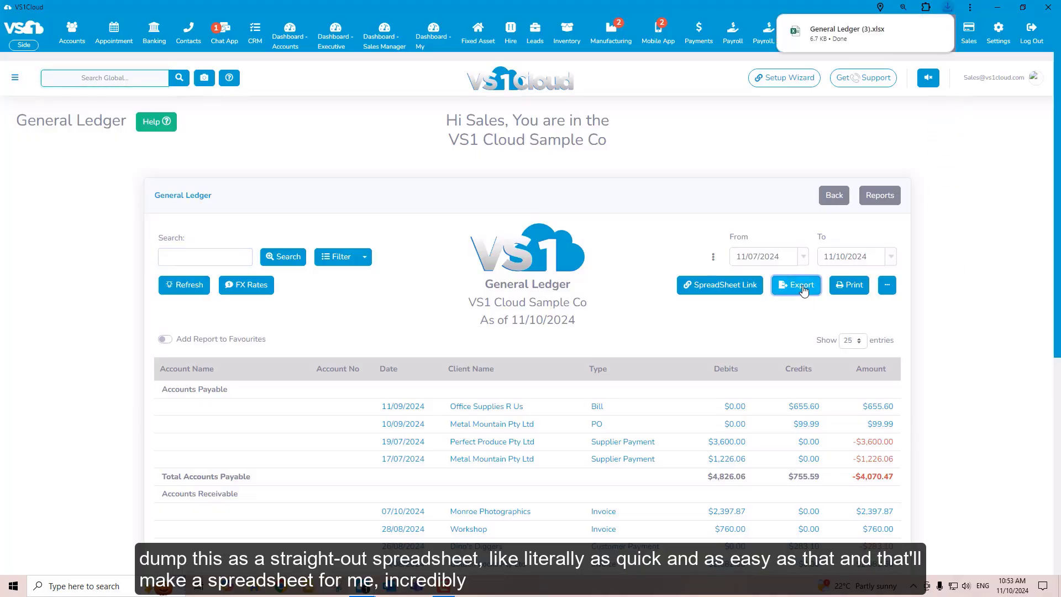
mouse_move(843, 33)
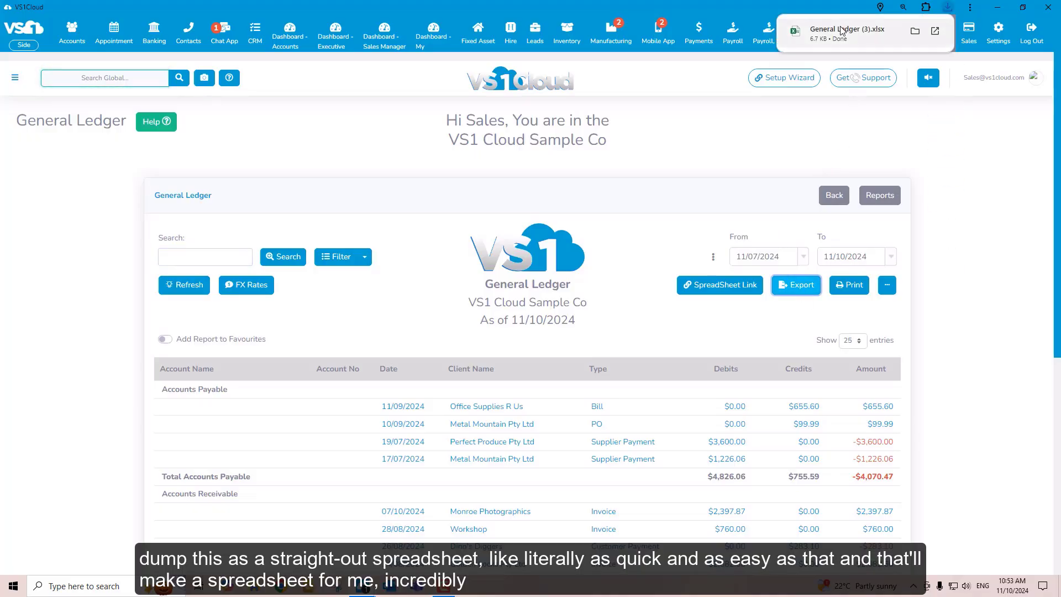
left_click(839, 34)
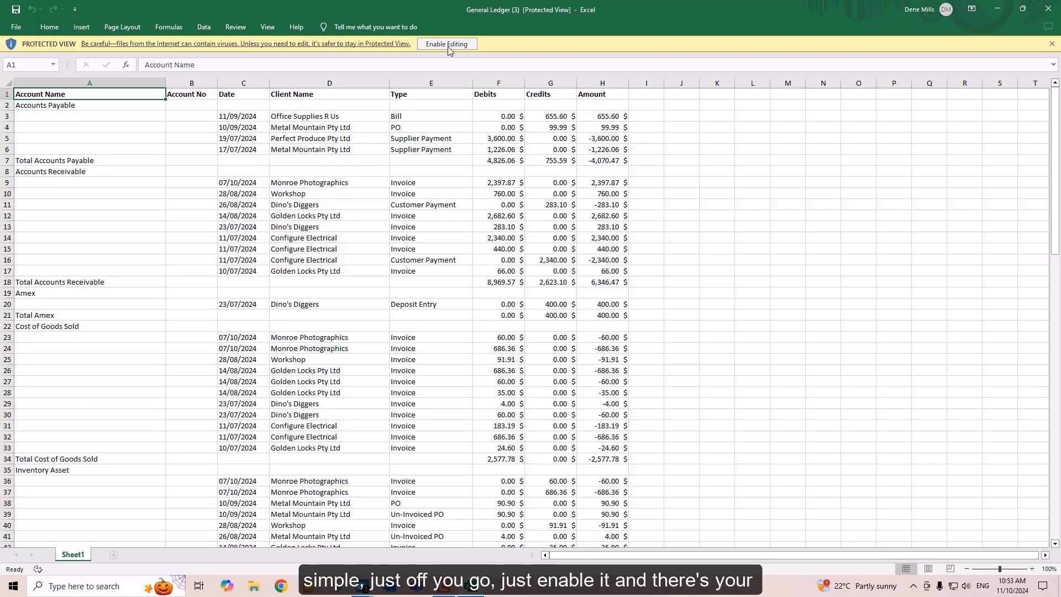
Enable editing in the exported General Ledger workbook, select the range D4:J19 and close the workbook
left_click(447, 44)
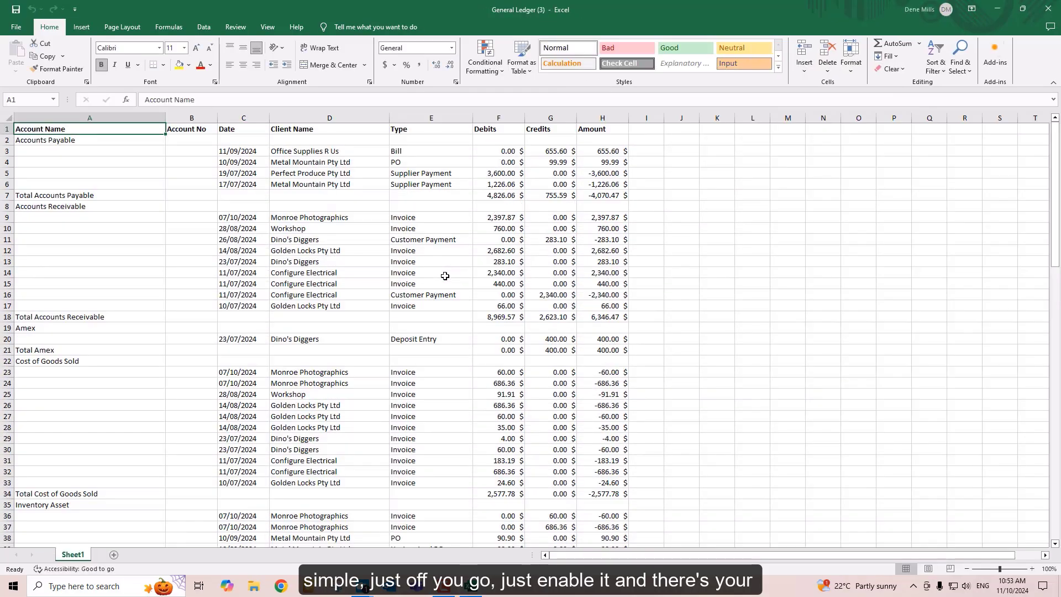
left_click_drag(310, 162, 691, 329)
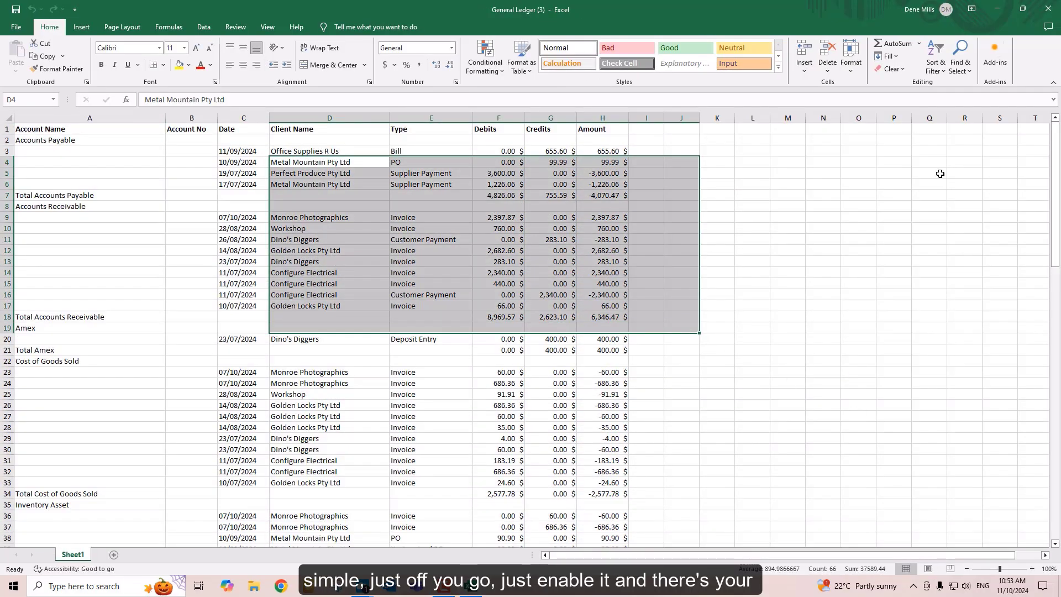
left_click(1050, 10)
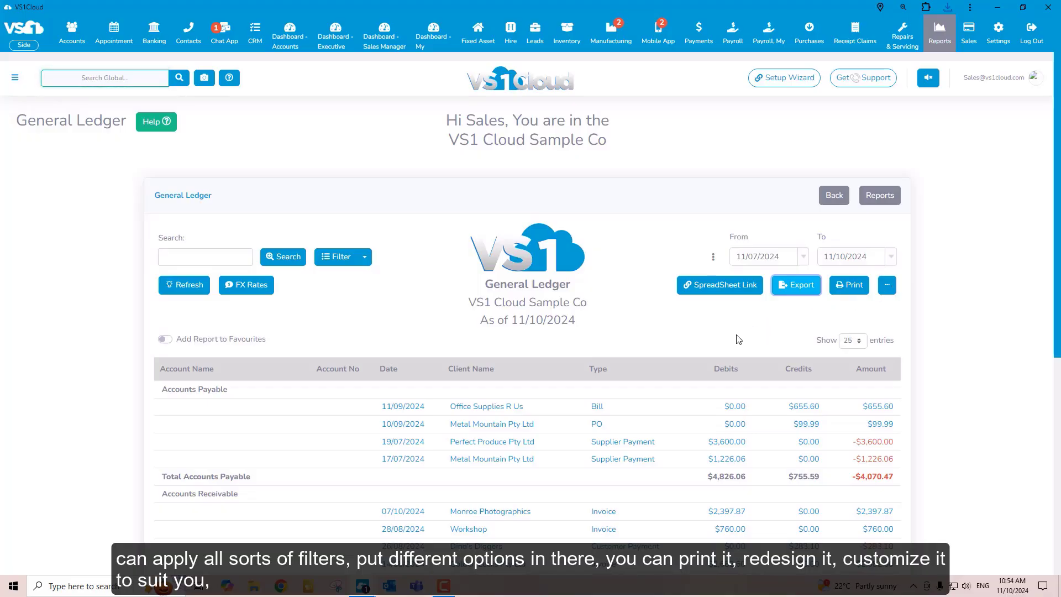
Create a linked spreadsheet of the General Ledger report, save it to the Desktop as General Ledger Report Result and decline the help guide
left_click(724, 287)
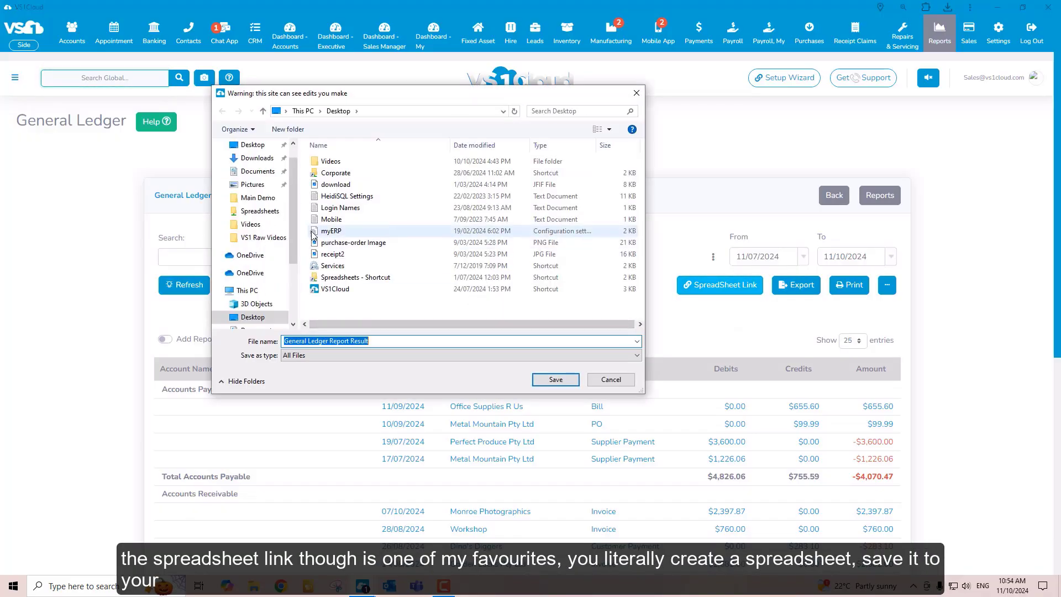
left_click_drag(293, 190, 293, 174)
left_click(236, 165)
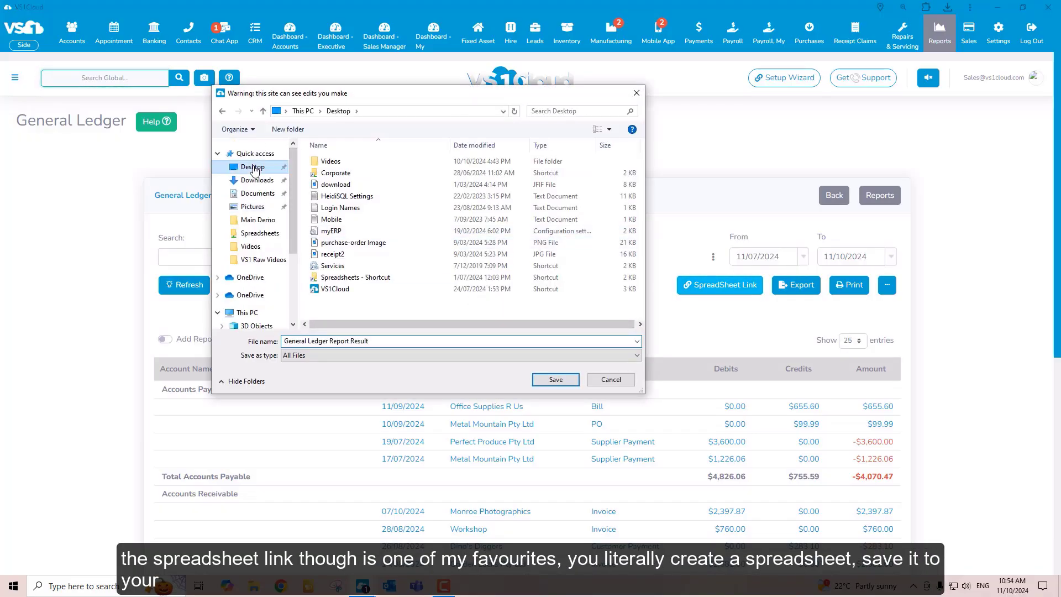
left_click(555, 380)
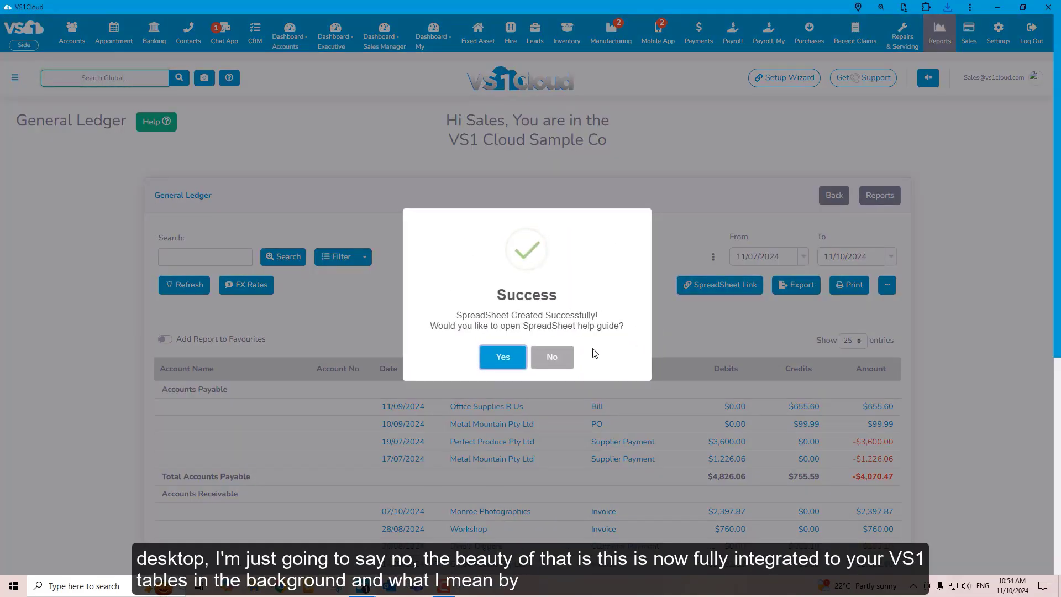
left_click(555, 357)
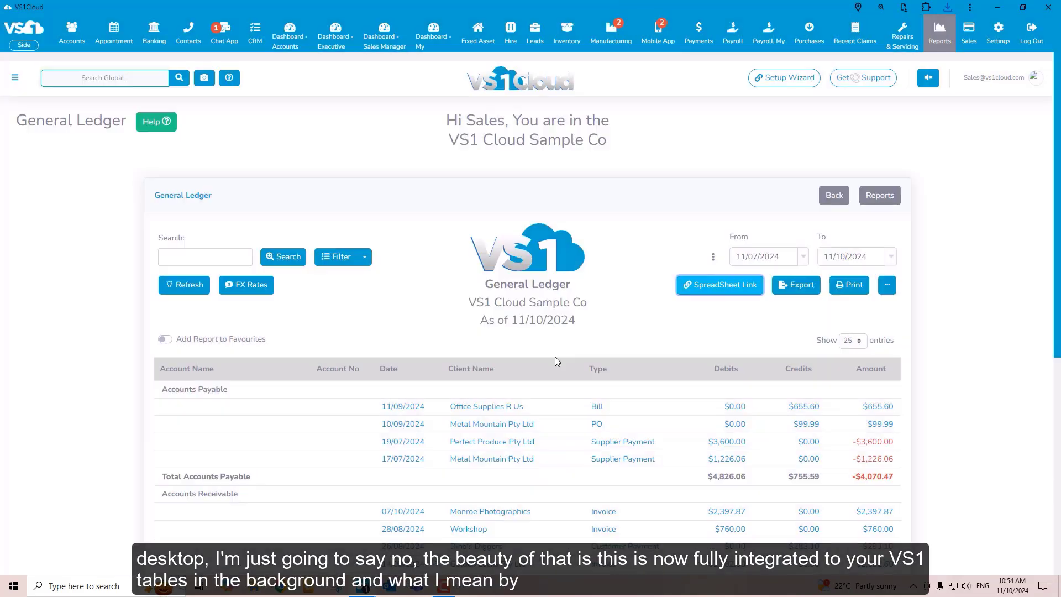
Open General Ledger Report Result from the Windows desktop in Excel and enable editing and its external data connections
left_click(1004, 6)
left_click(1004, 7)
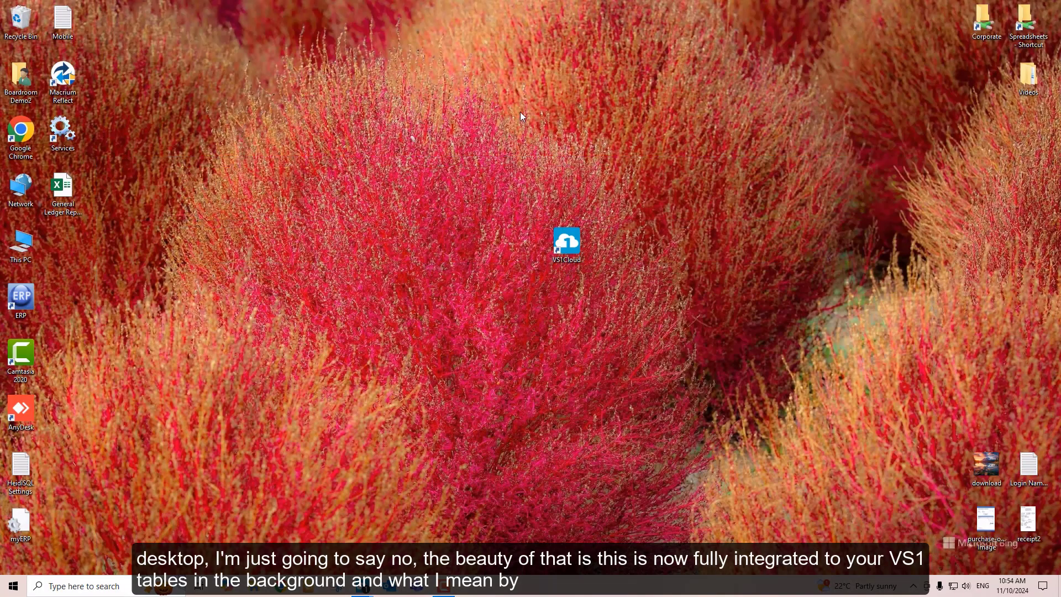
double_click(63, 188)
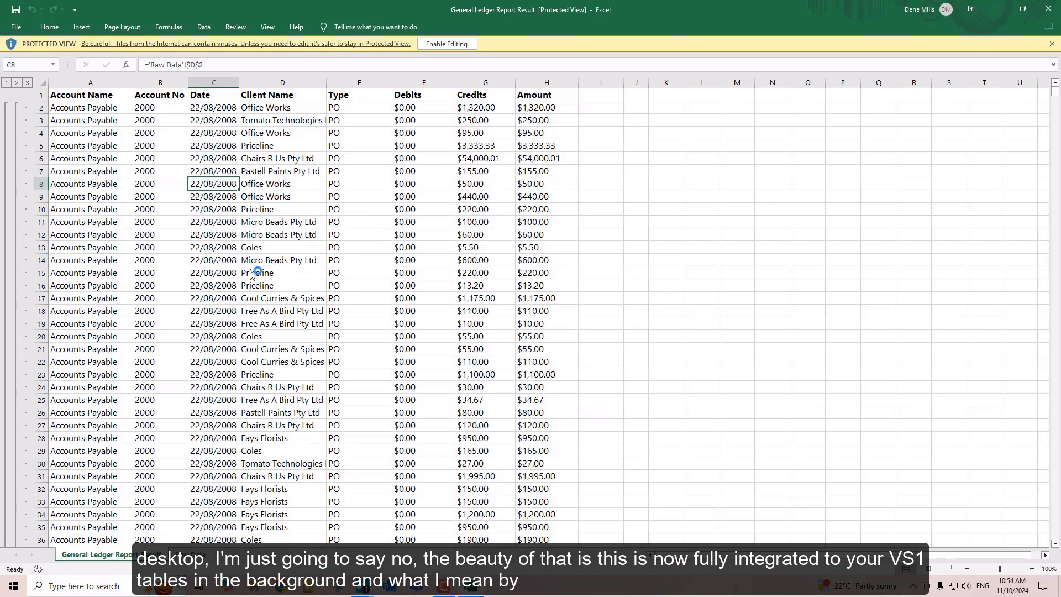
left_click(451, 44)
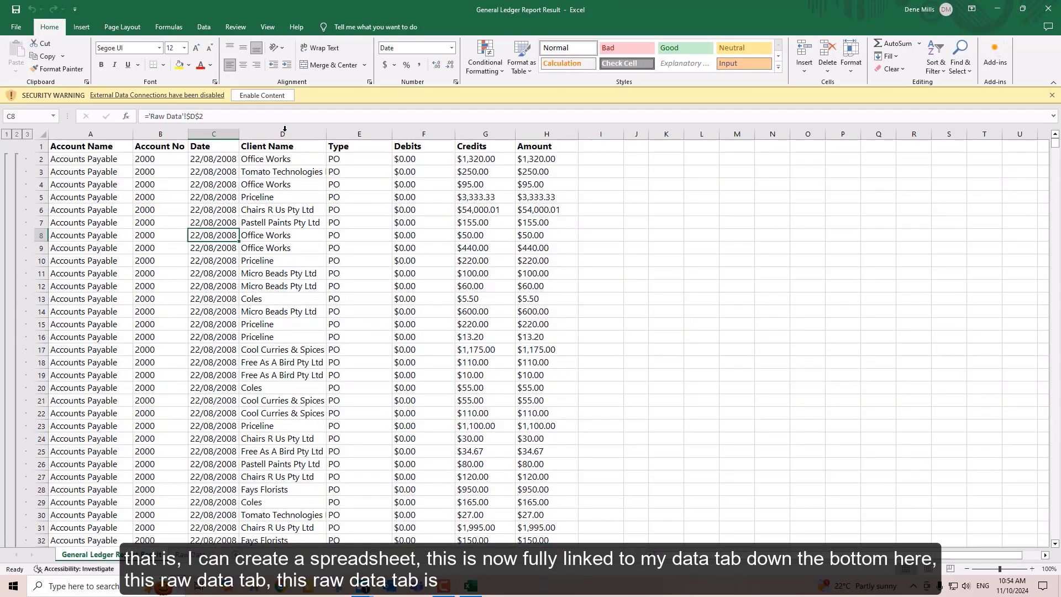
left_click(270, 96)
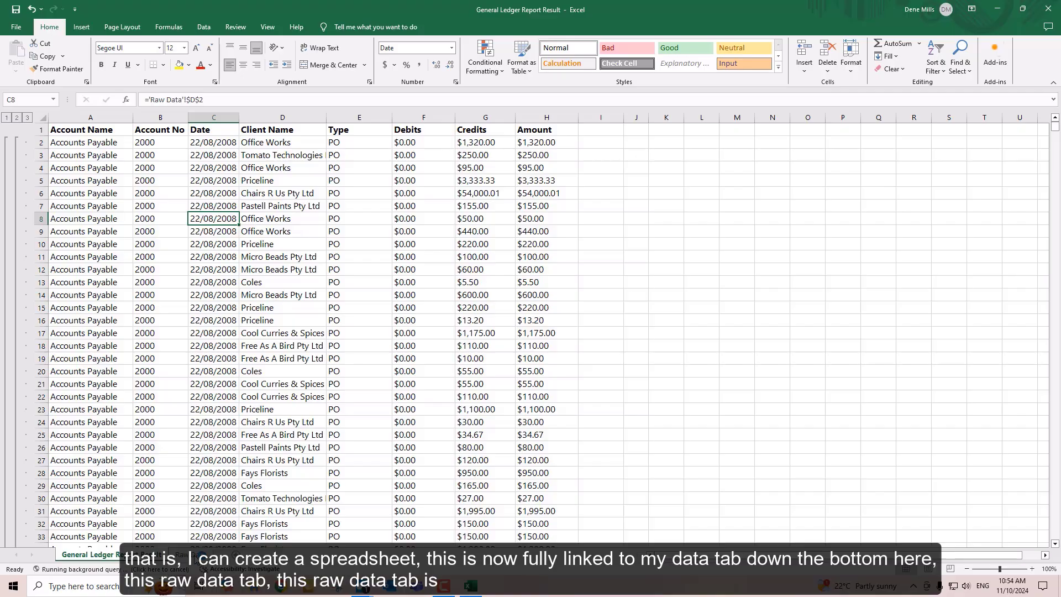
View the linked Raw Data sheet and return to the General Ledger report sheet to compare its entries
left_click(196, 555)
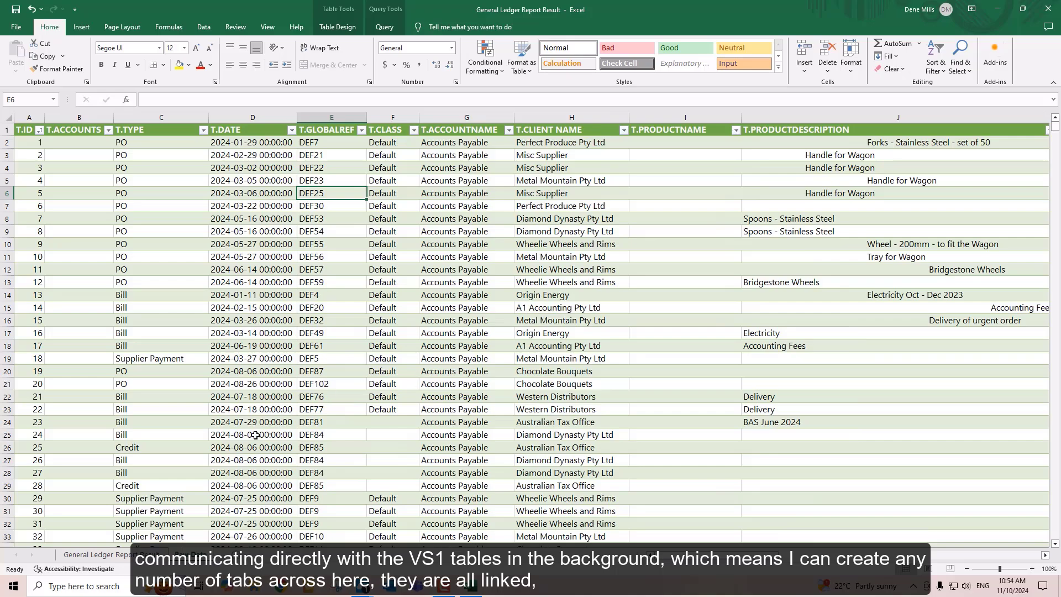
left_click(97, 555)
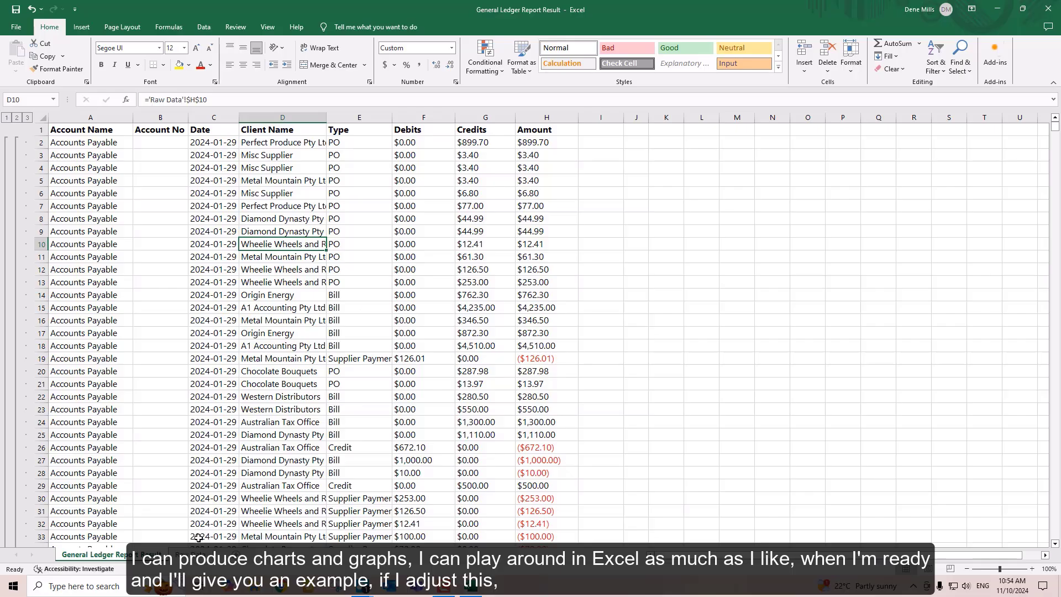
Clear the contents of rows 14 to 23 on the Raw Data sheet
left_click(191, 554)
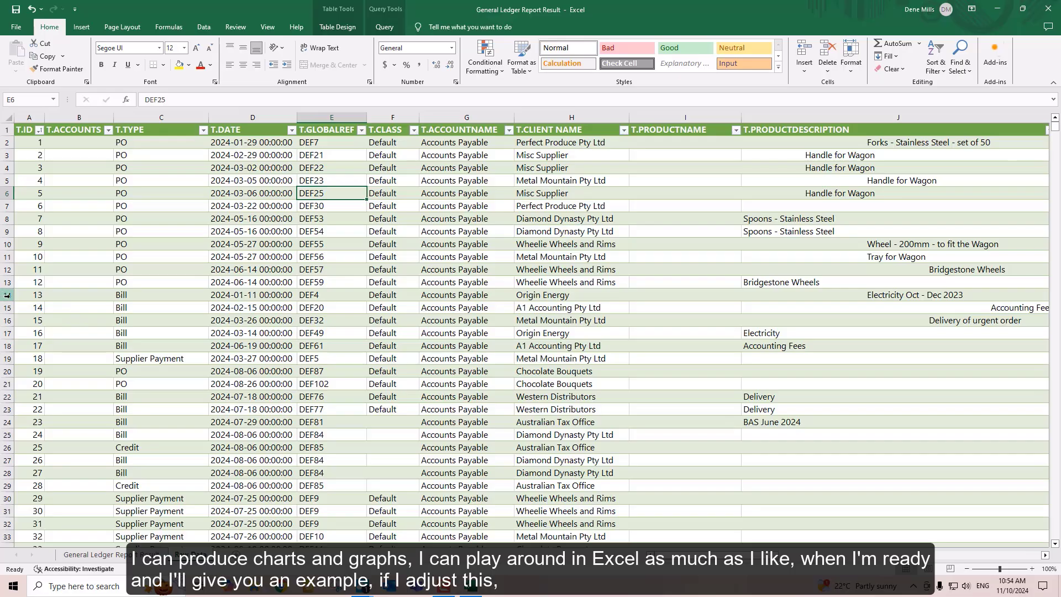
left_click_drag(7, 294, 8, 409)
right_click(286, 329)
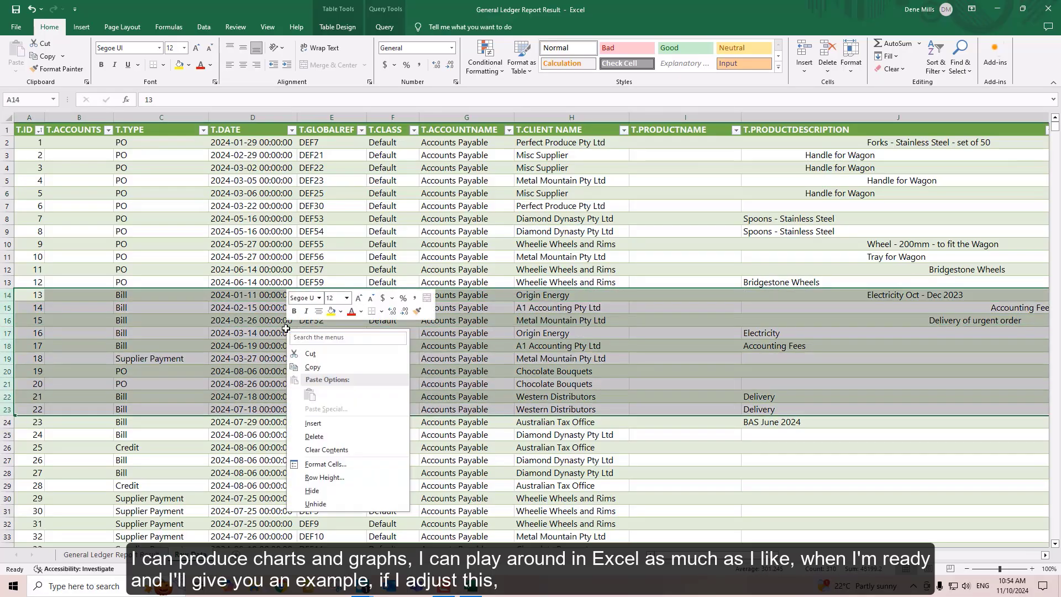
left_click(360, 452)
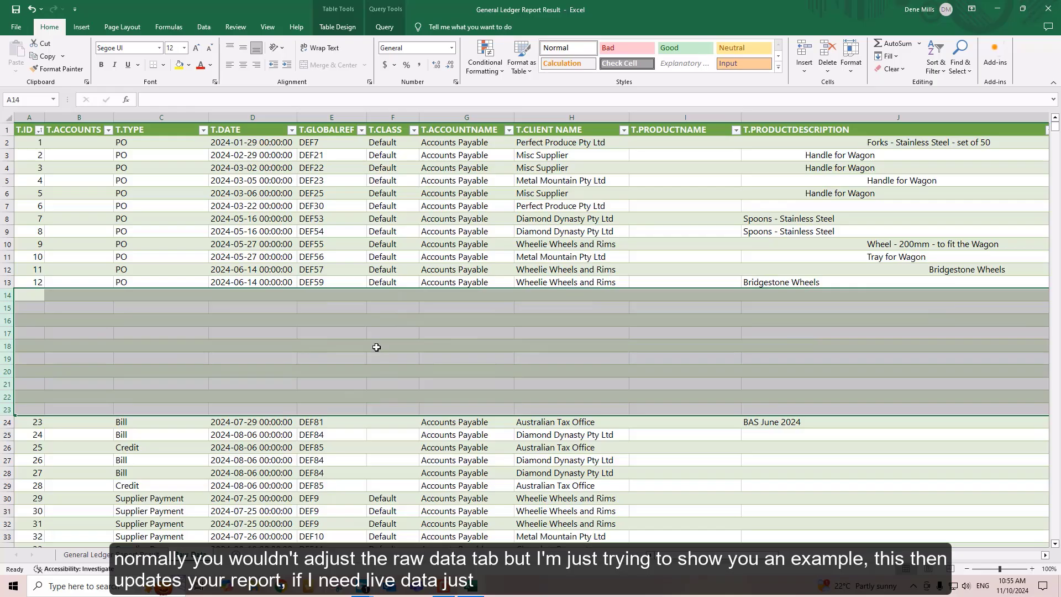
Return to the General Ledger report sheet and refresh all of the workbook's linked data
left_click(139, 554)
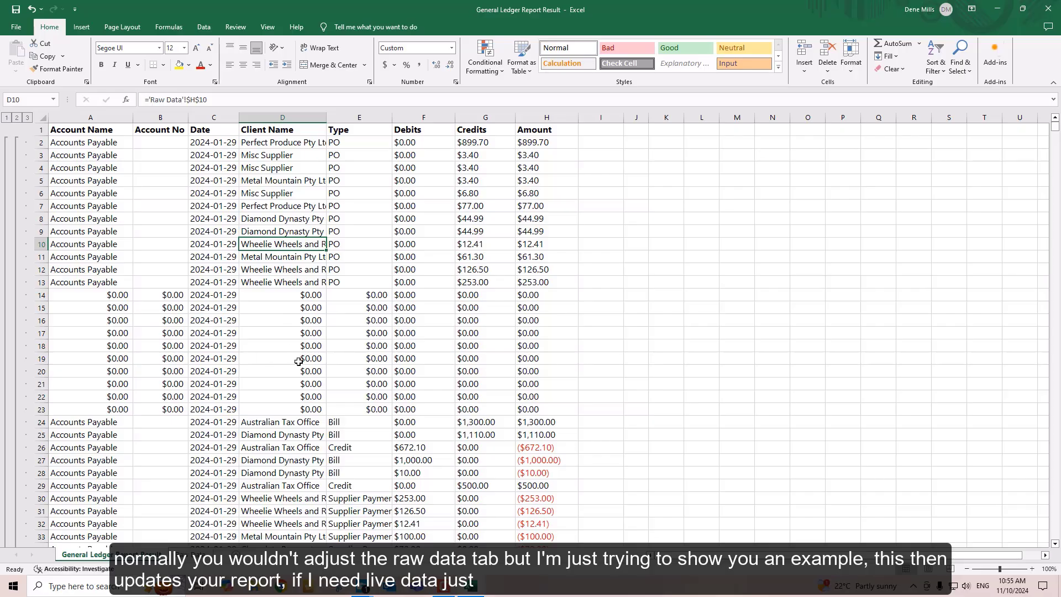
left_click(205, 27)
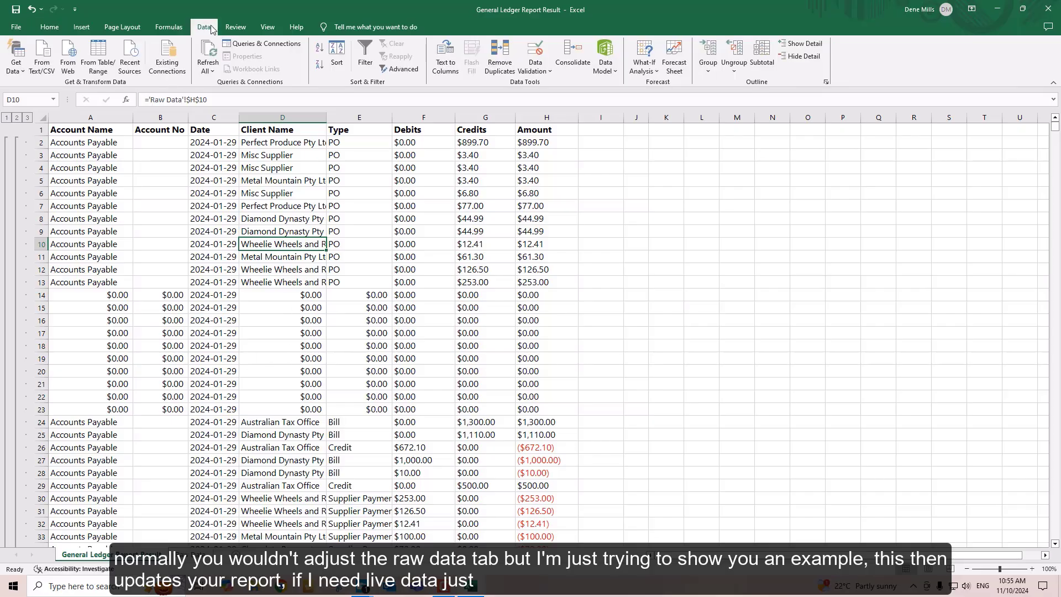
left_click(208, 55)
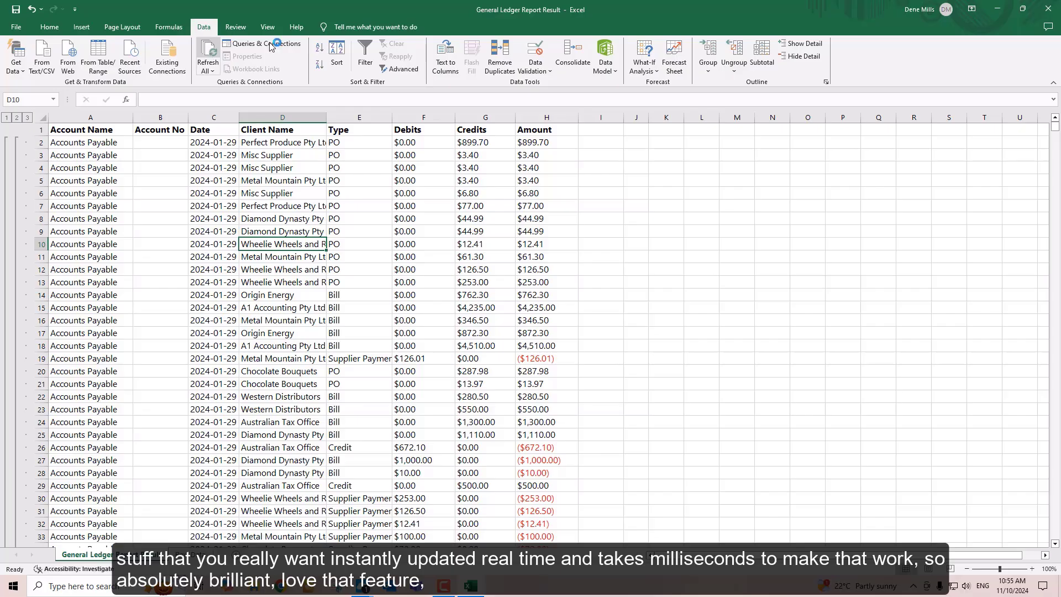
Close the General Ledger workbook without saving and switch back to the General Ledger report in VS1Cloud
left_click(1050, 13)
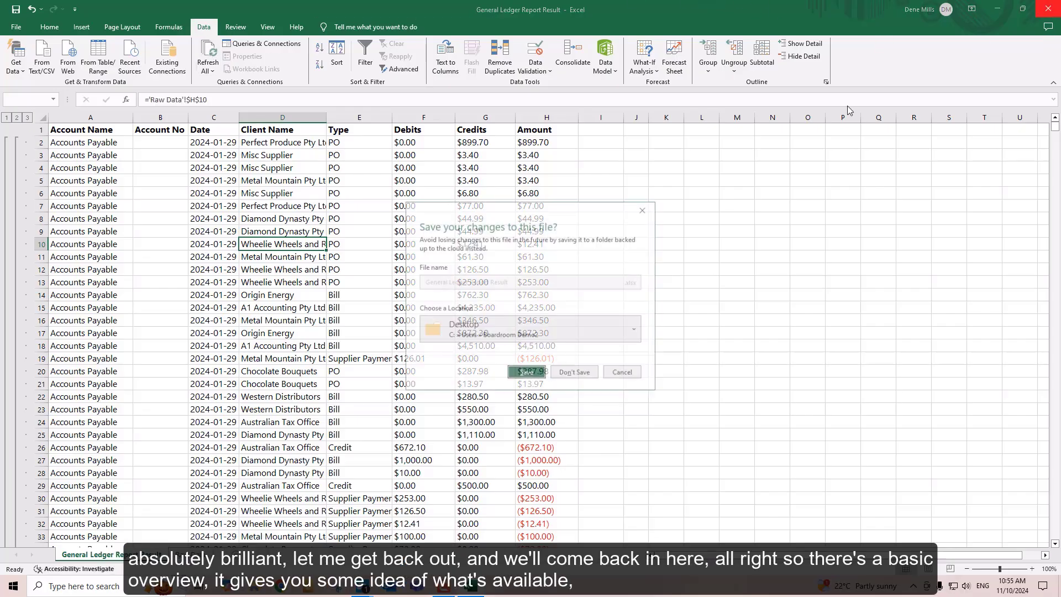
left_click(578, 378)
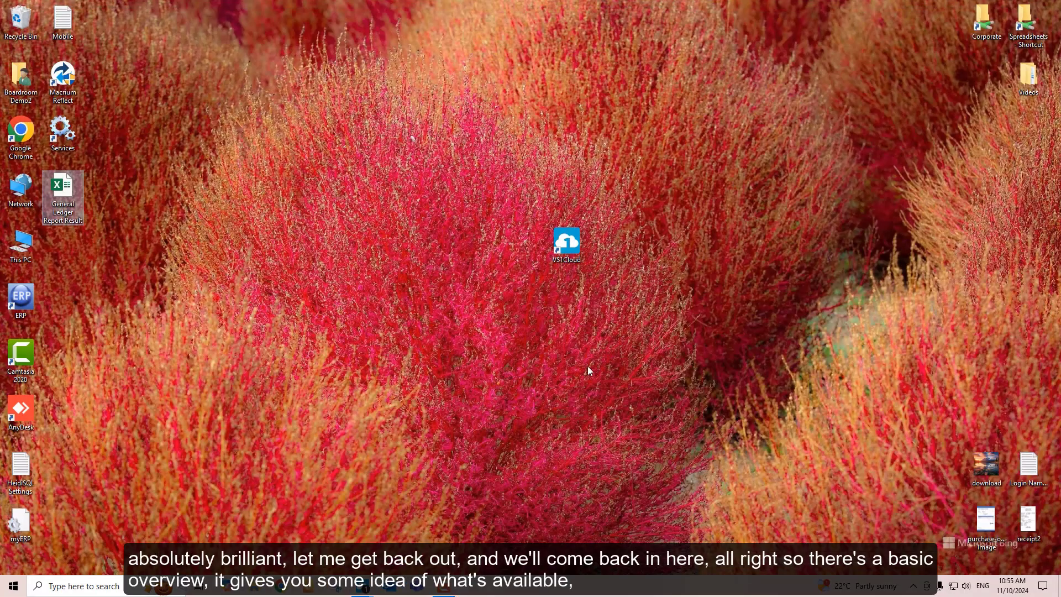
mouse_move(389, 593)
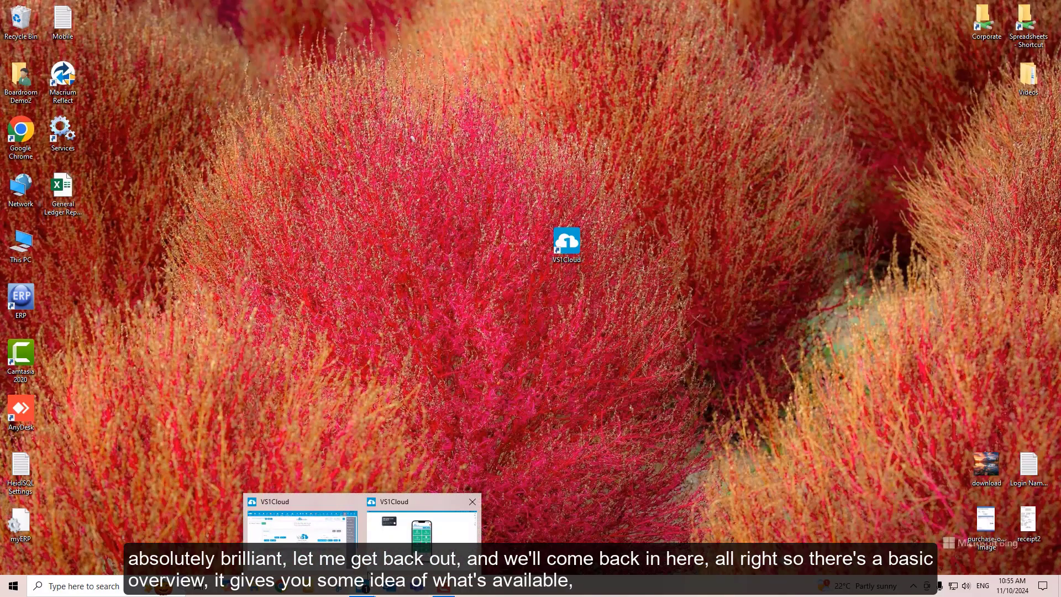
left_click(301, 519)
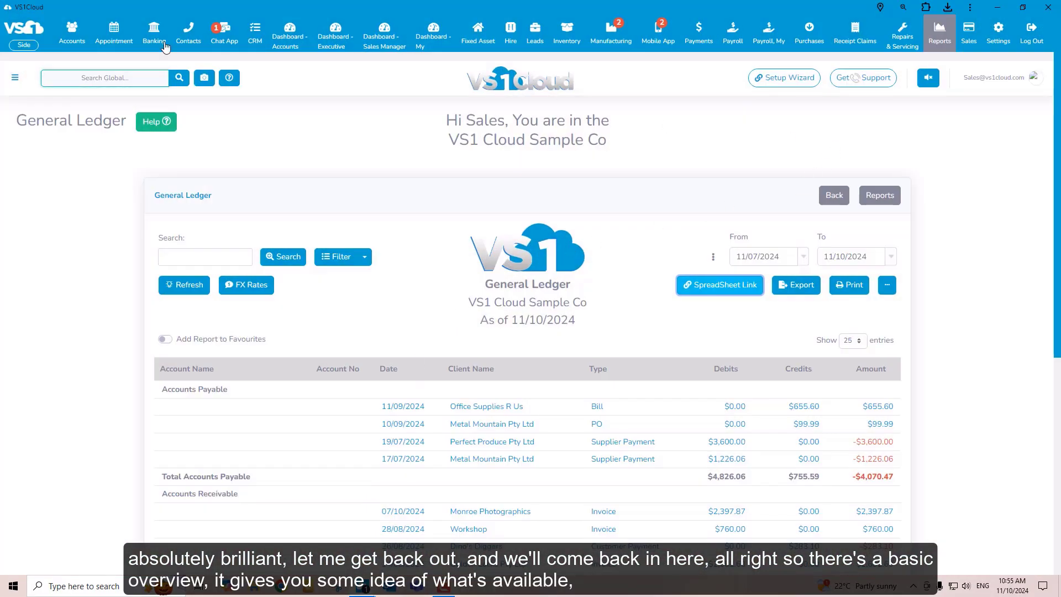
View the Accounts Dashboard and the Golden Locks Pty Ltd invoice dated 14/08/2024 from the Invoice List, finishing on My Performance Dashboard
left_click(293, 41)
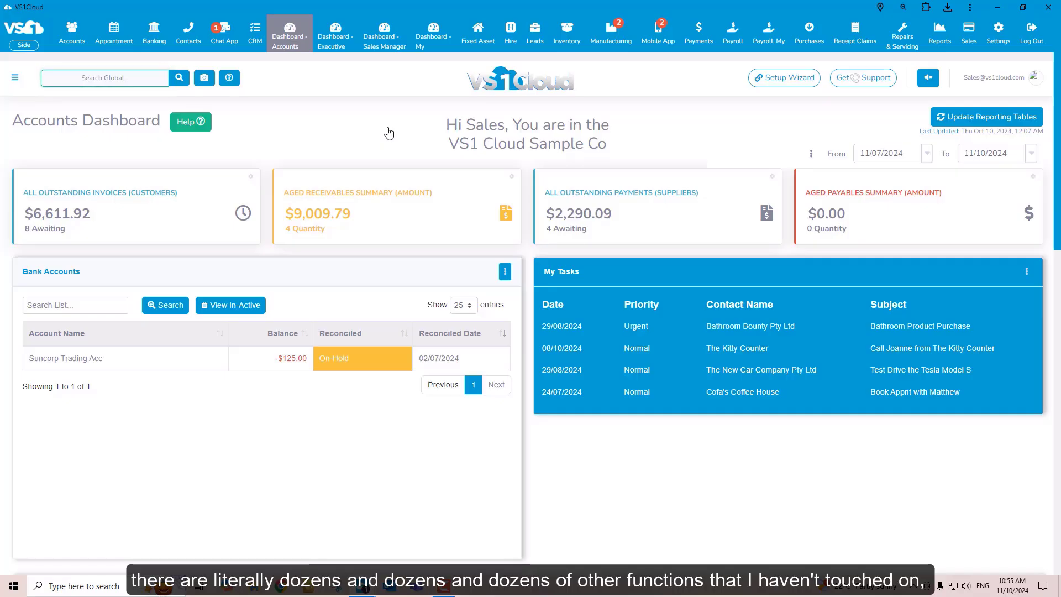
mouse_move(969, 30)
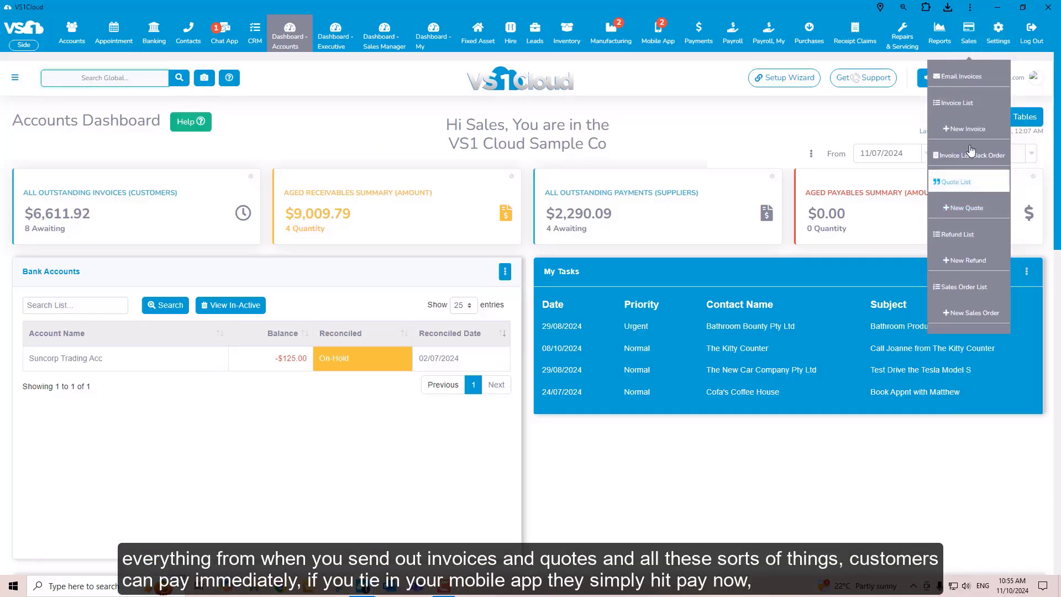
left_click(968, 109)
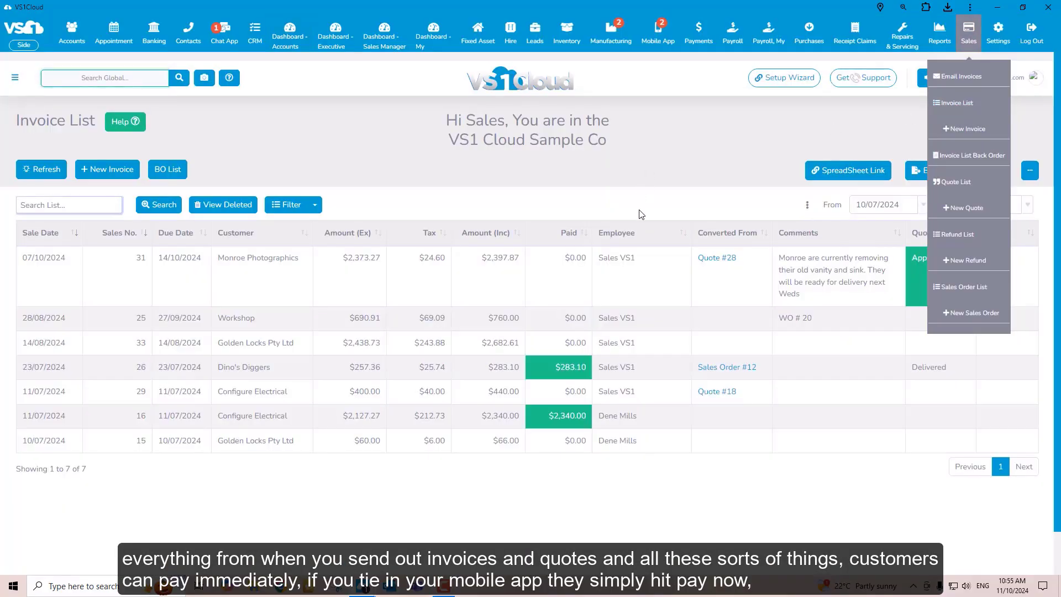
left_click(377, 347)
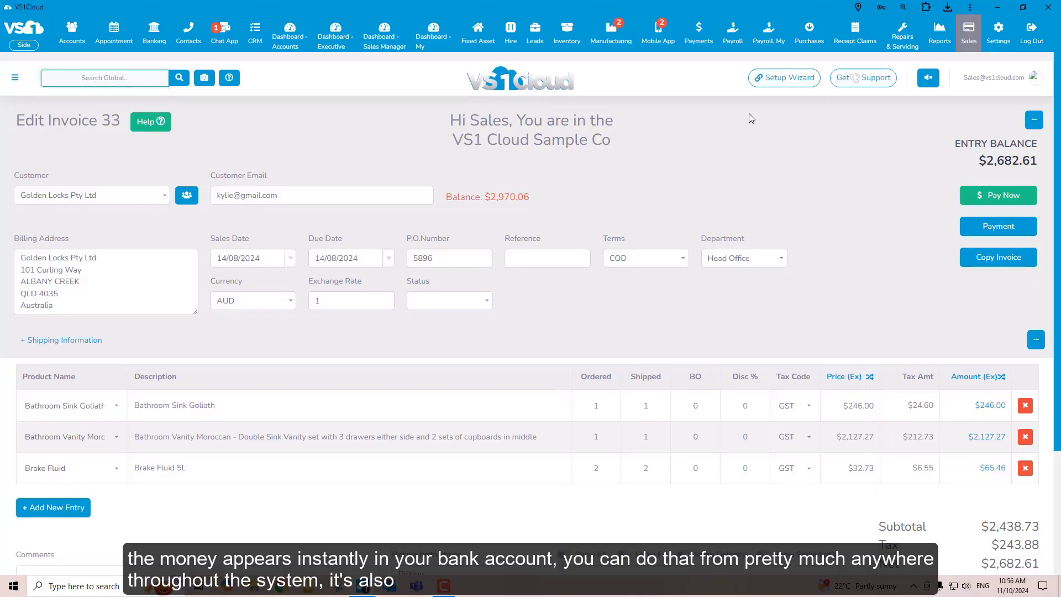
left_click(434, 36)
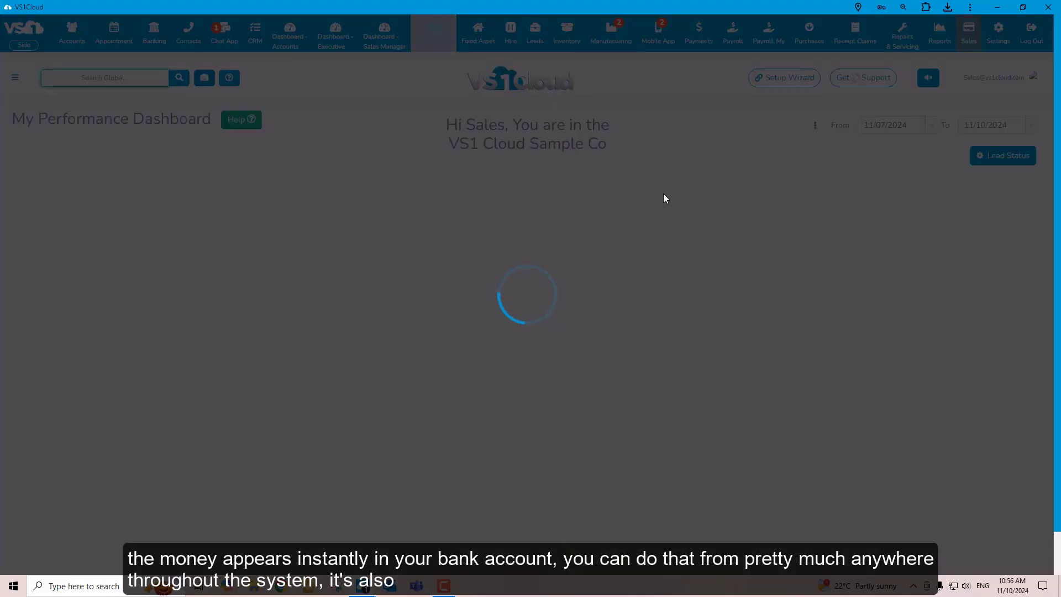
Switch to the VS1Cloud mobile app, view the expanded details of the $440.00 Configure Electrical invoice, and return to its home screen
key("alt+Tab")
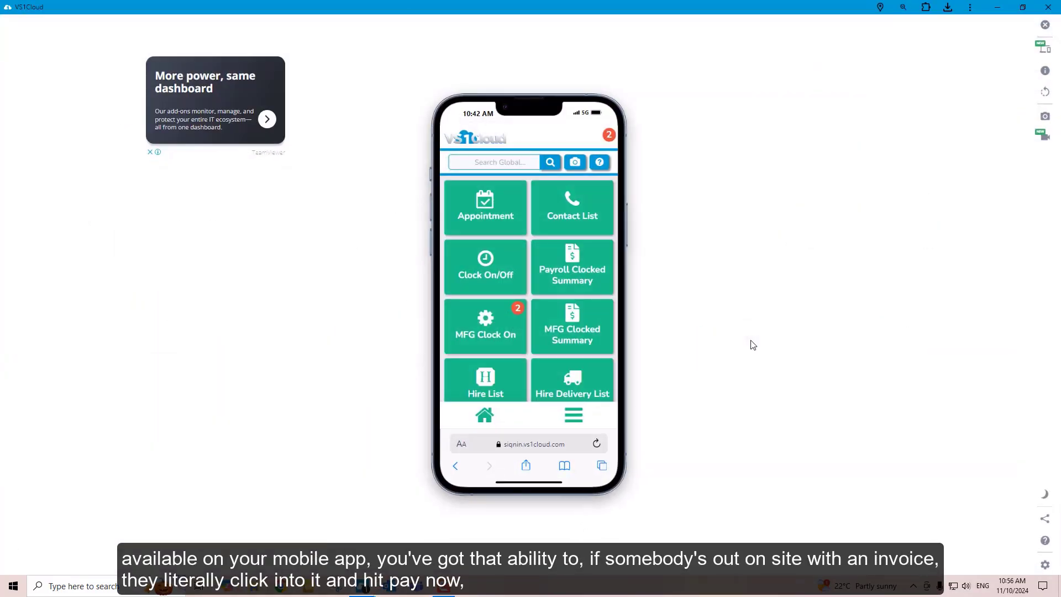
scroll(550, 317, "down", 3)
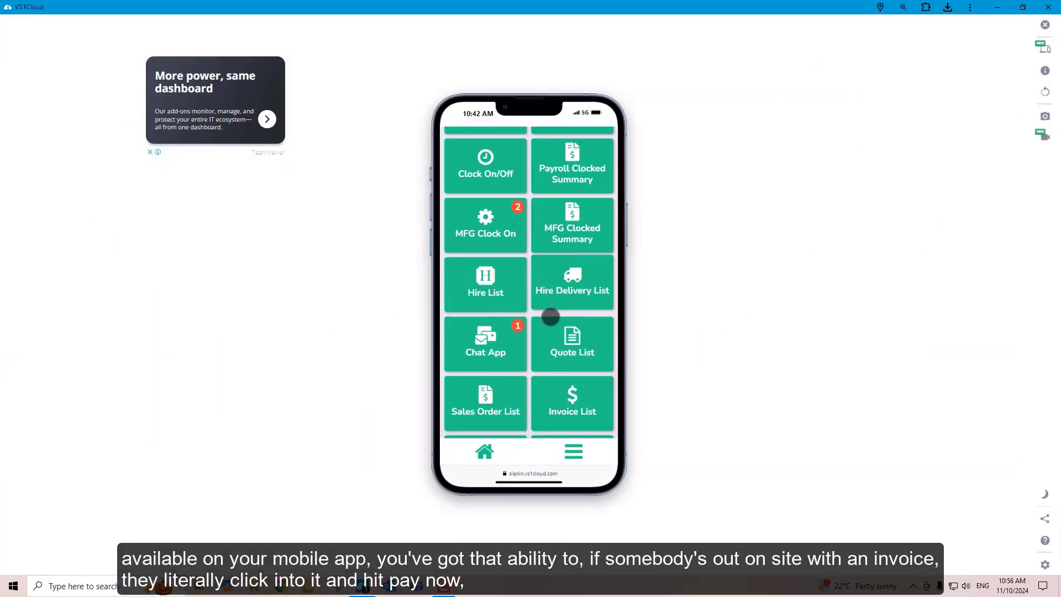
scroll(551, 316, "down", 3)
left_click(576, 348)
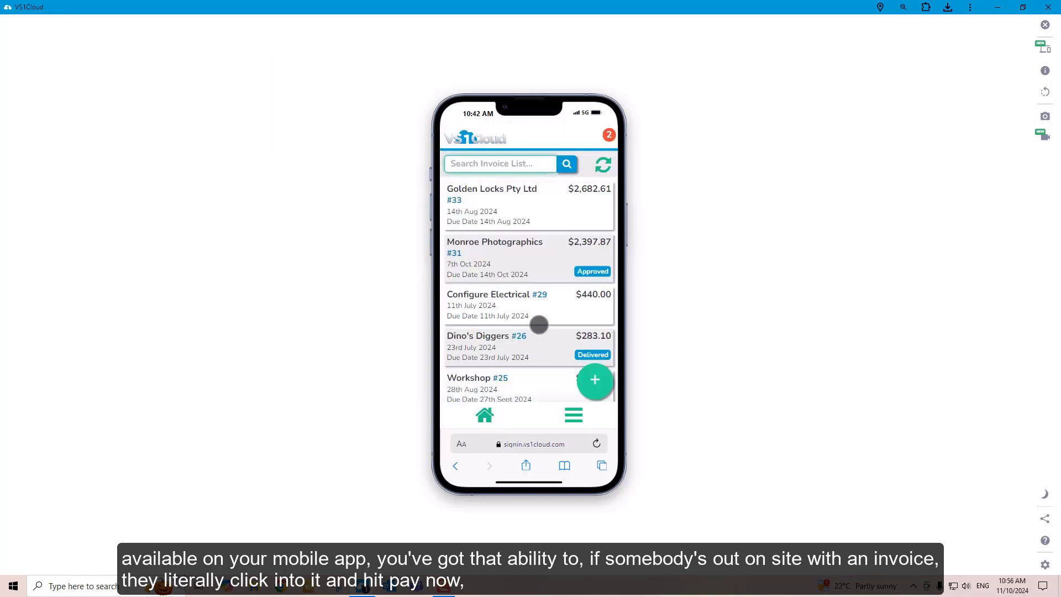
left_click(505, 304)
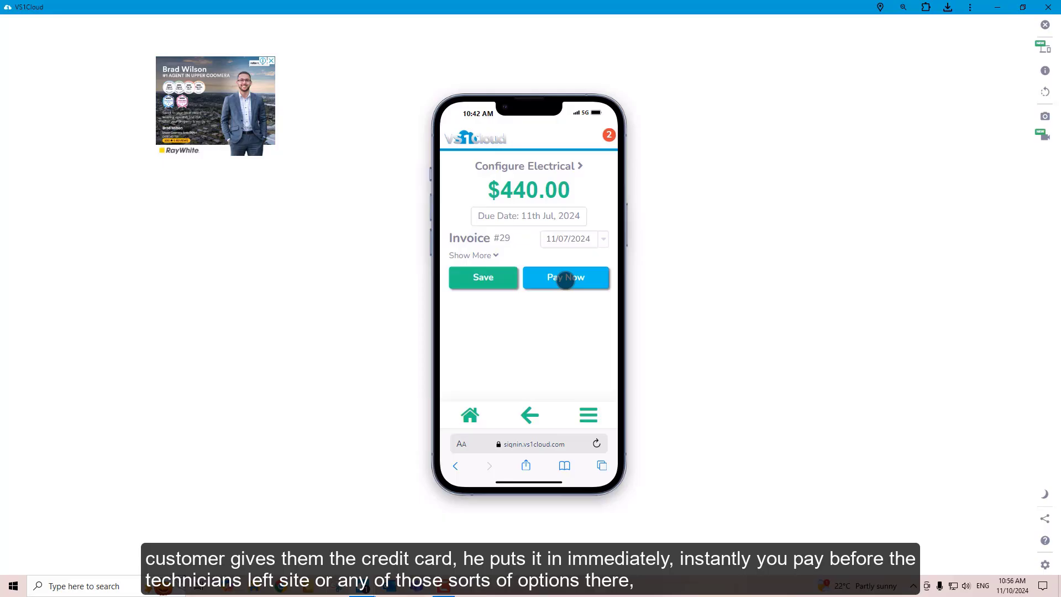
left_click(477, 256)
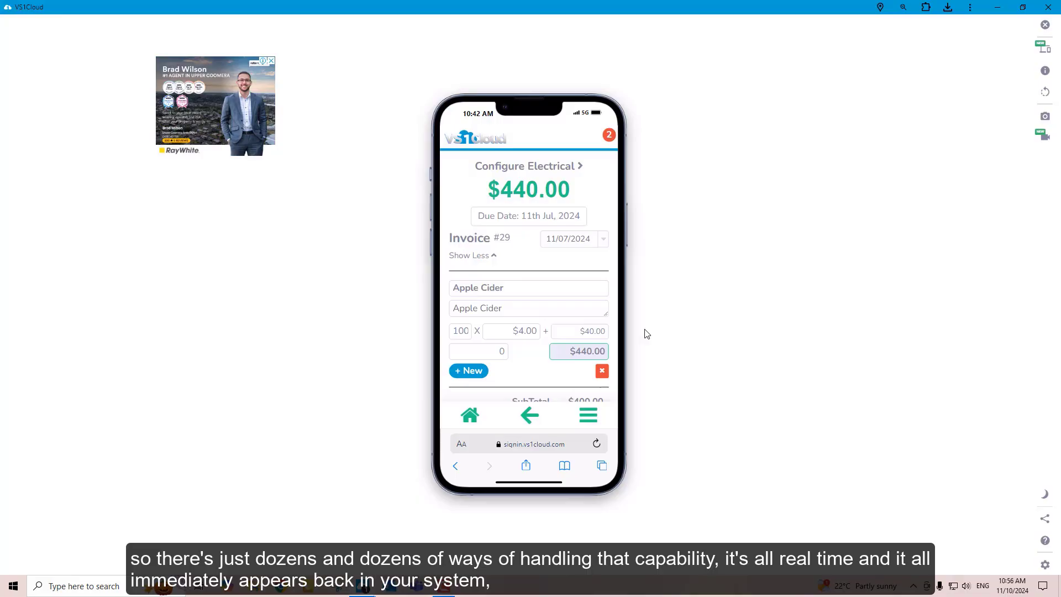
left_click(470, 416)
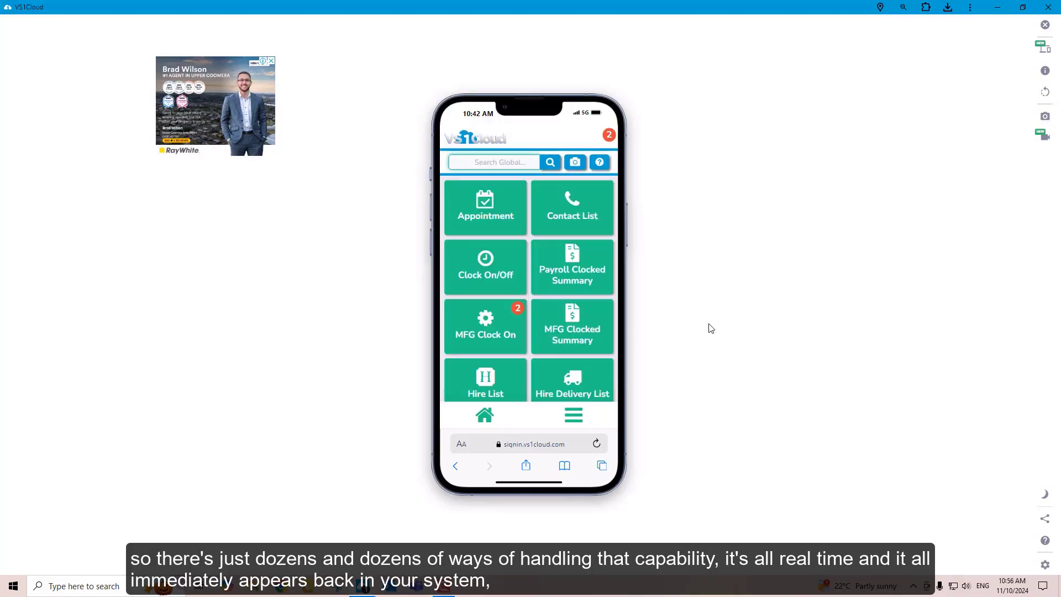
Switch back to the desktop version, open the Accounts Overview and browse the options of the CRM and Manufacturing modules
key("alt+Tab")
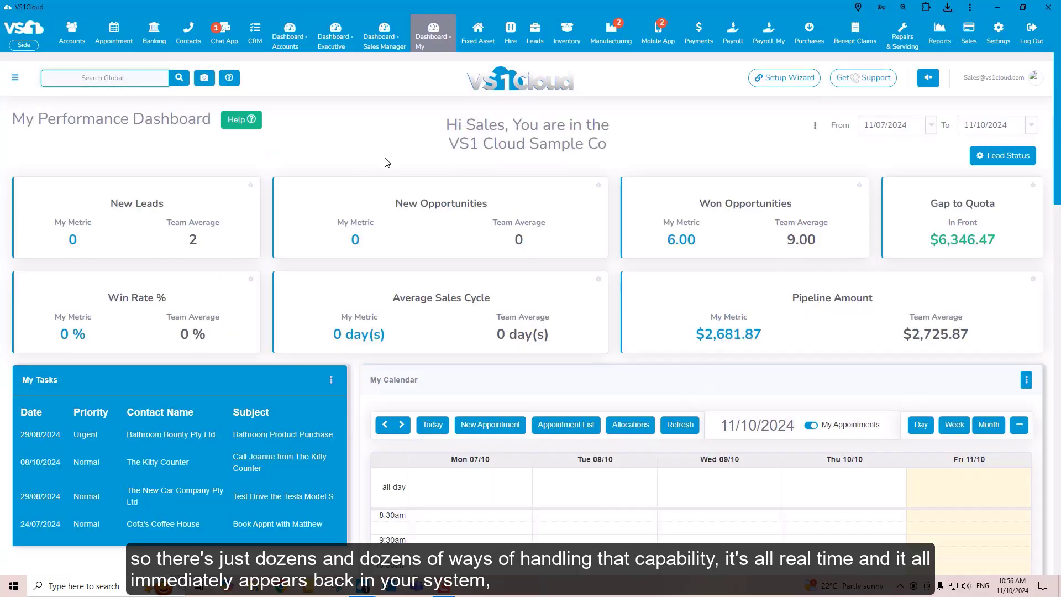
mouse_move(71, 35)
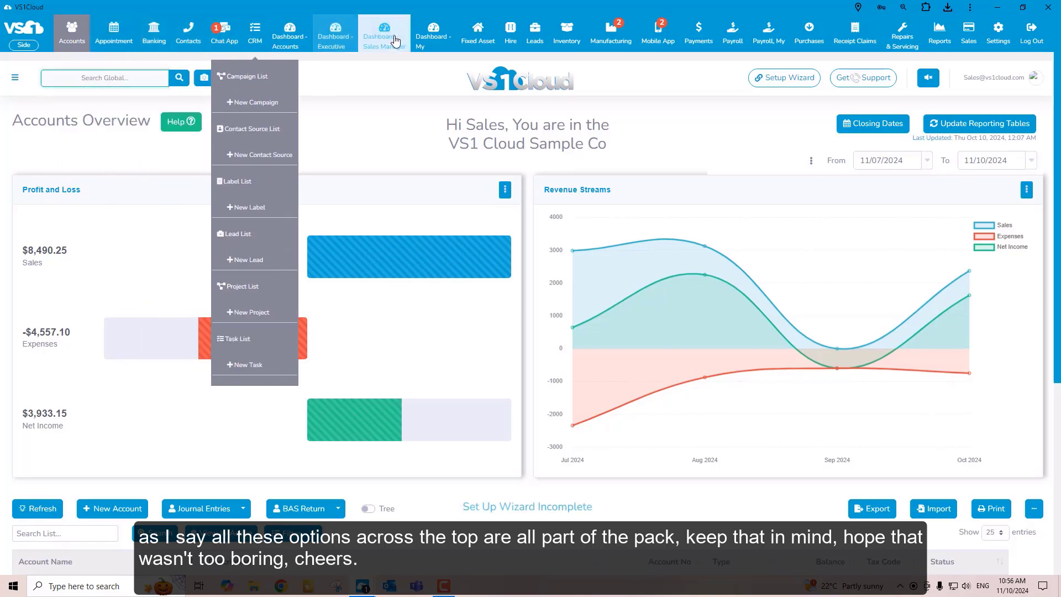
mouse_move(610, 35)
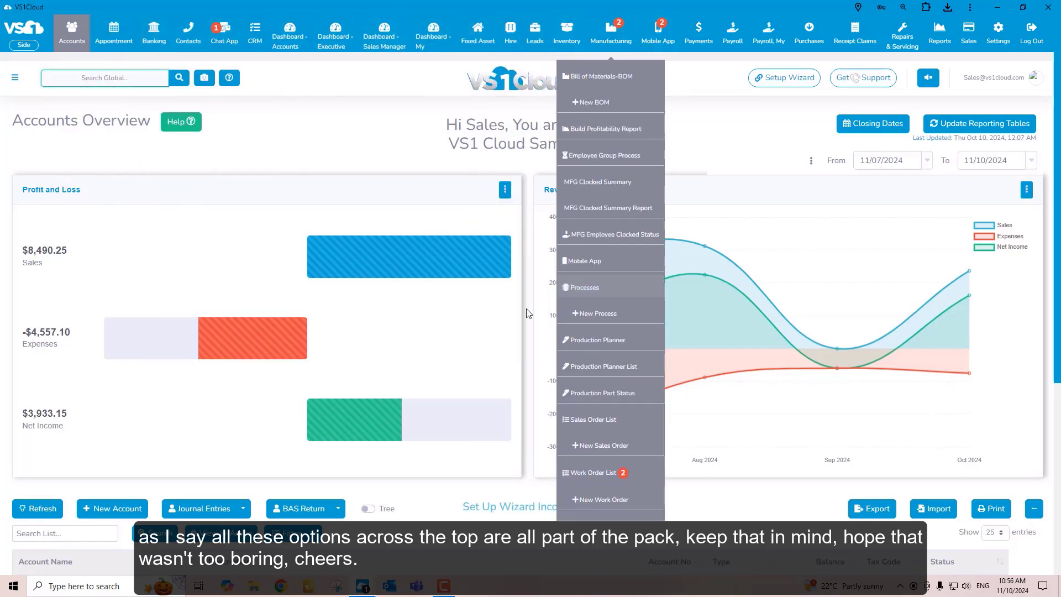